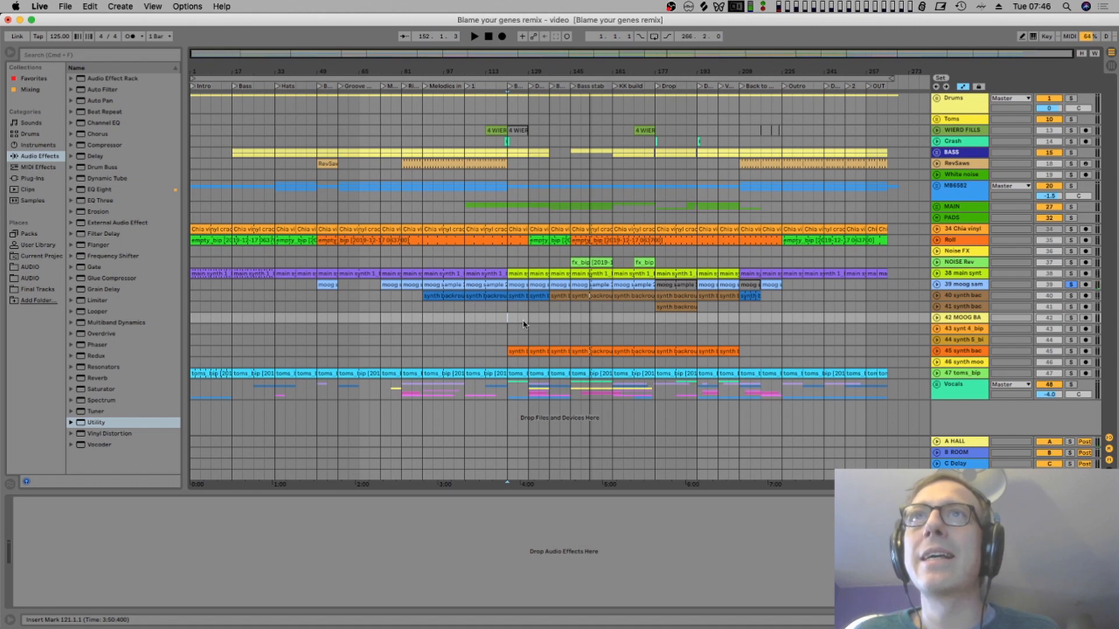
# - Play the arrangement from bar 73 and turn on the FilterFreak and Delay effects on the moog sample track
pyautogui.click(380, 319)
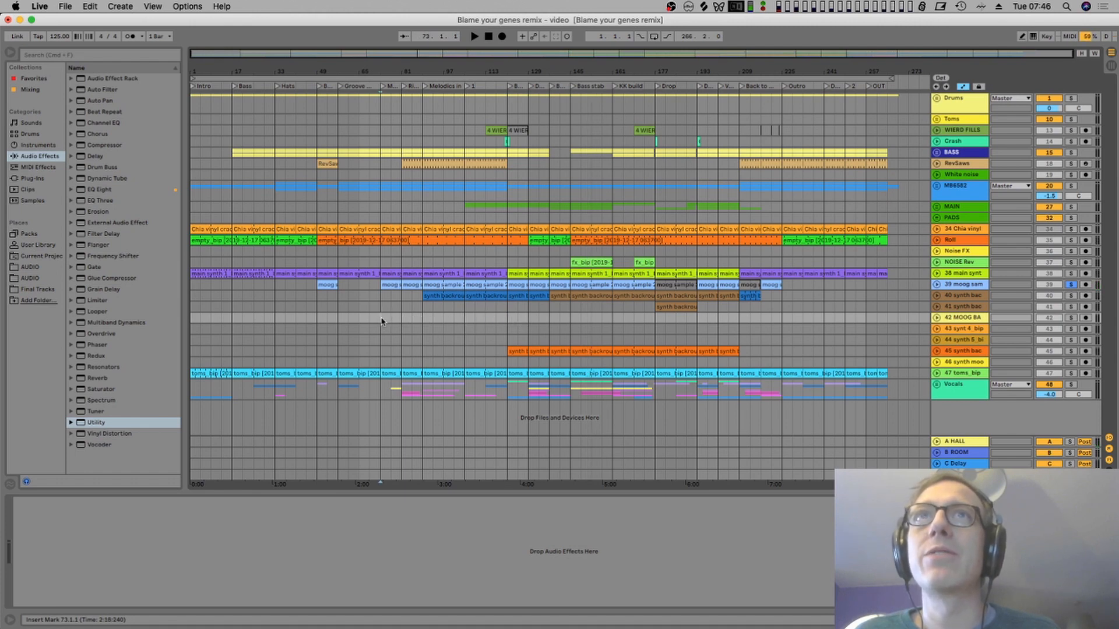
pyautogui.press('space')
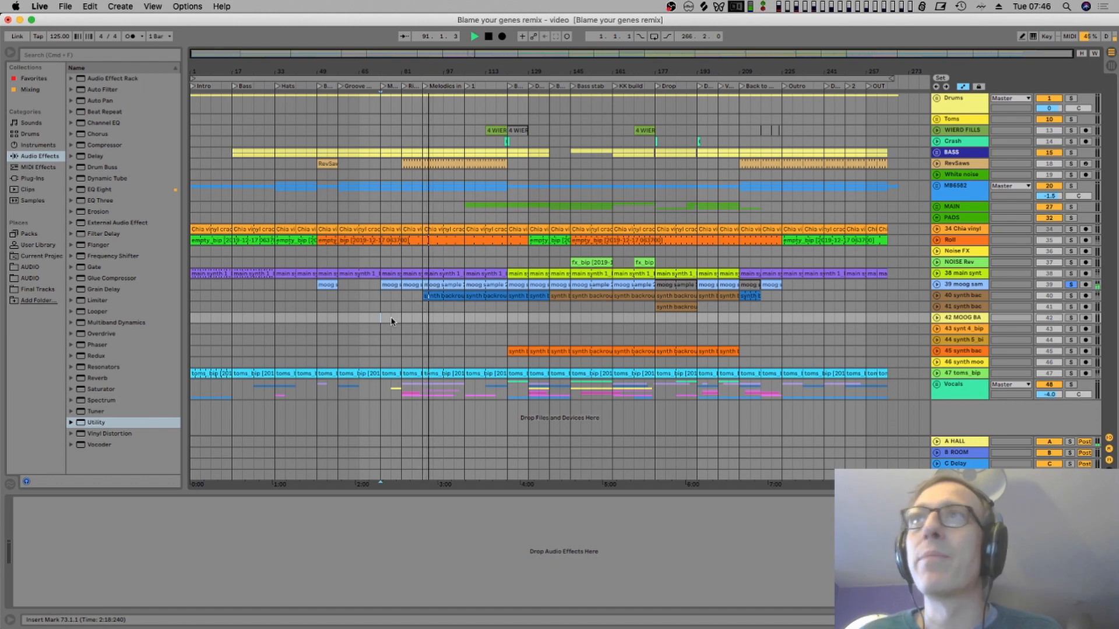
pyautogui.click(976, 286)
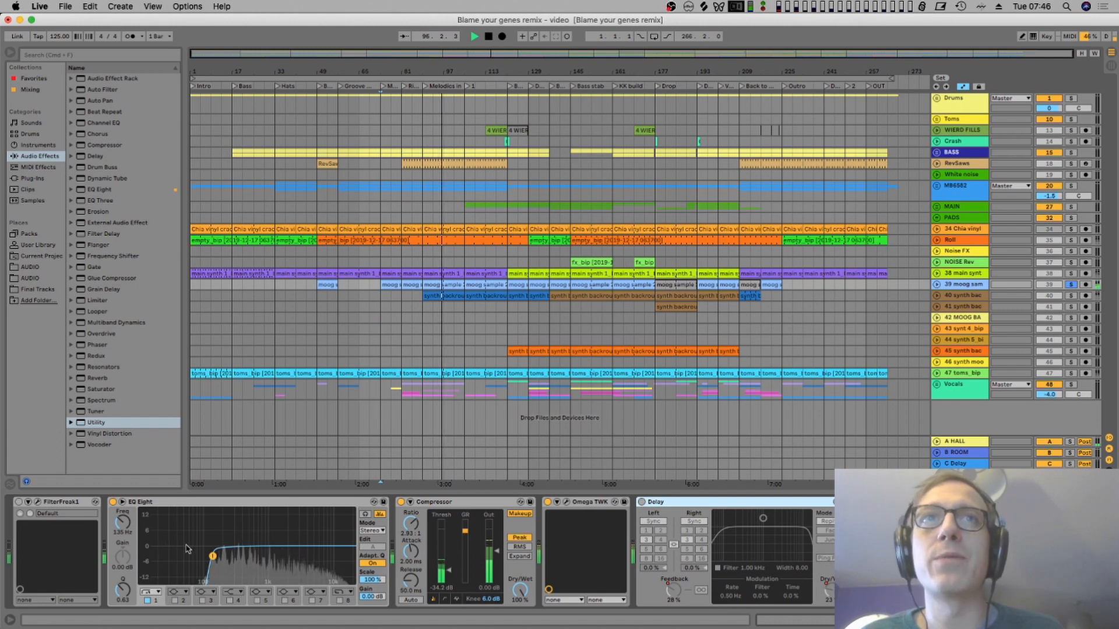
pyautogui.click(38, 502)
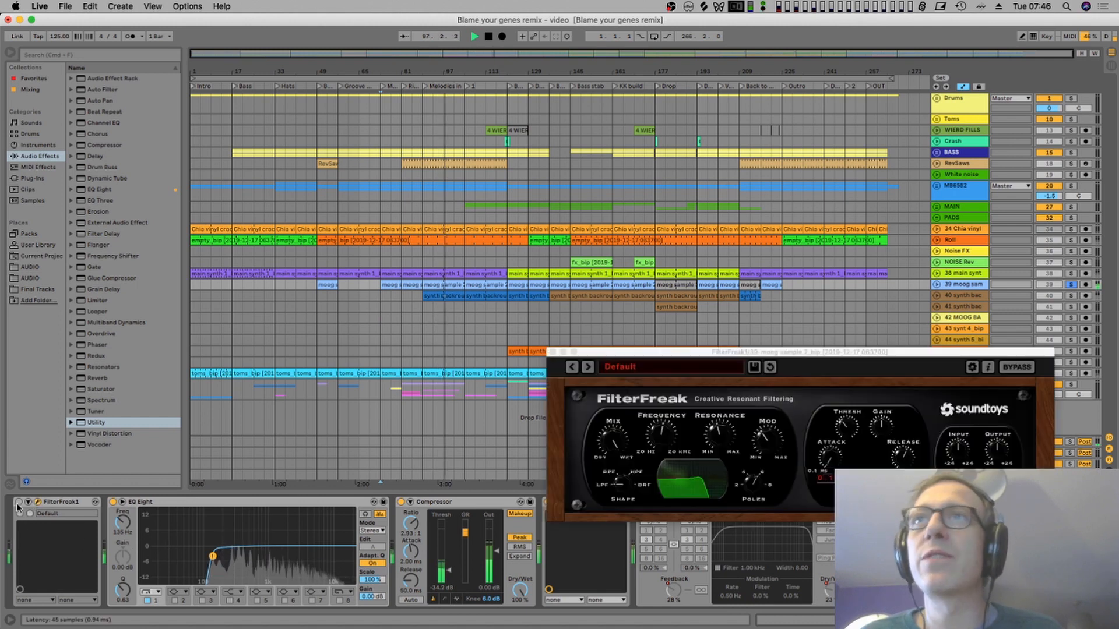
pyautogui.click(18, 505)
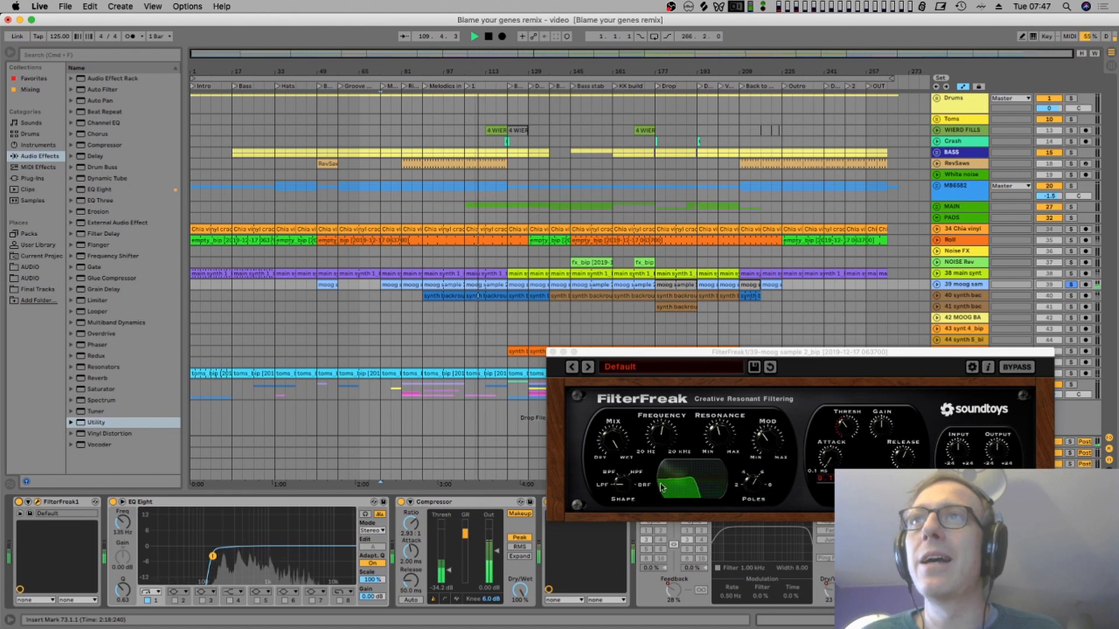
pyautogui.click(553, 352)
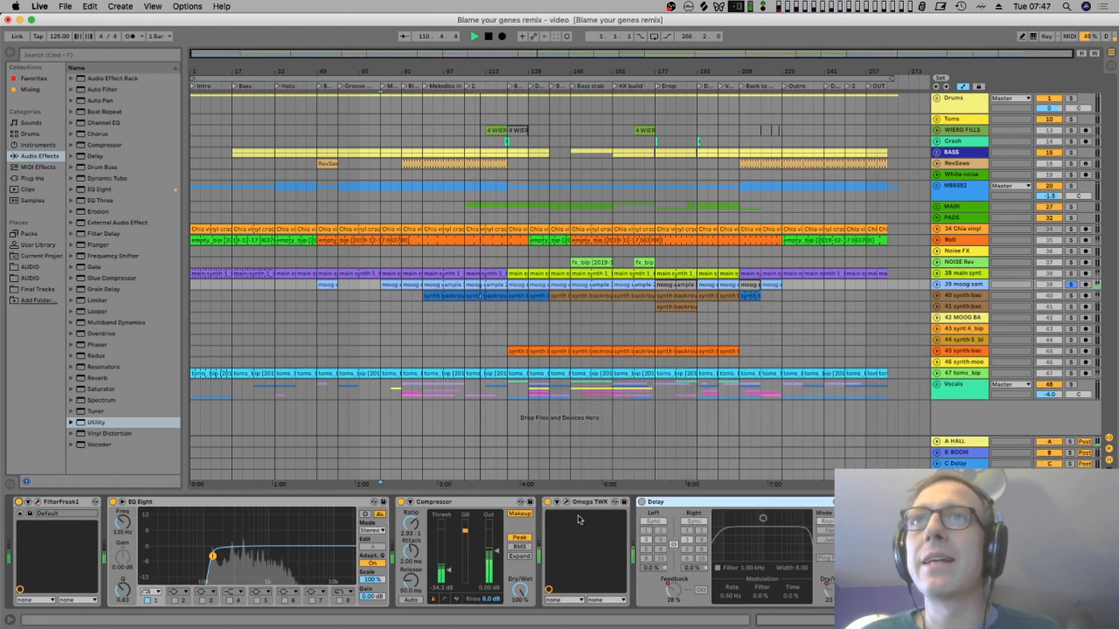
pyautogui.click(641, 501)
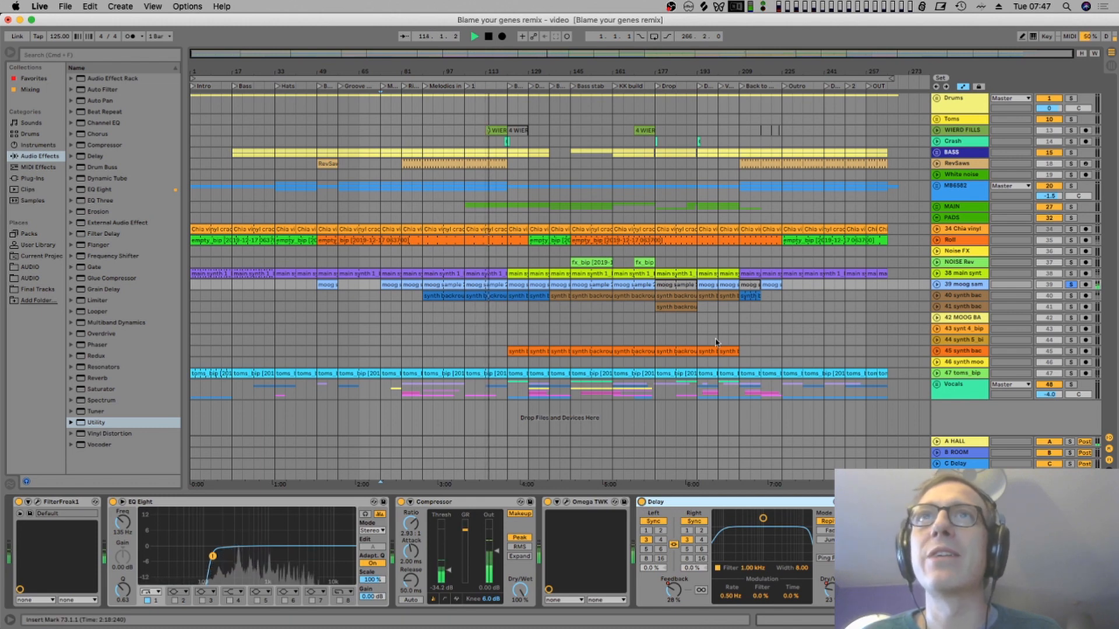
# - Audition the arrangement from bar 145 and bar 49, and solo the main synth track instead of the moog sample track
pyautogui.click(570, 307)
pyautogui.press('space')
pyautogui.press('space')
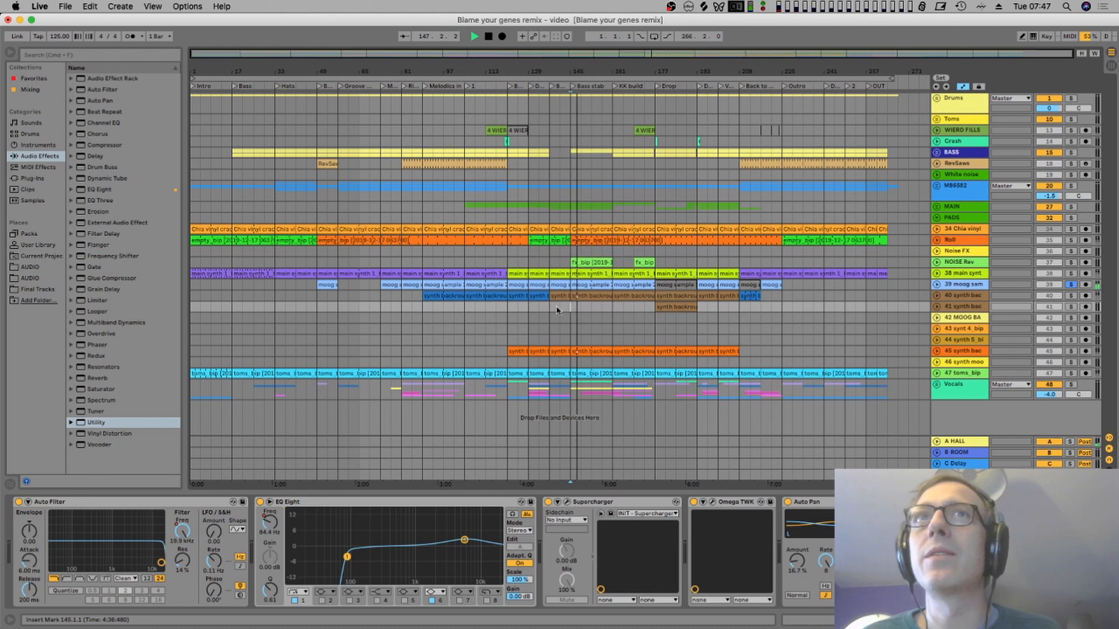
pyautogui.click(318, 301)
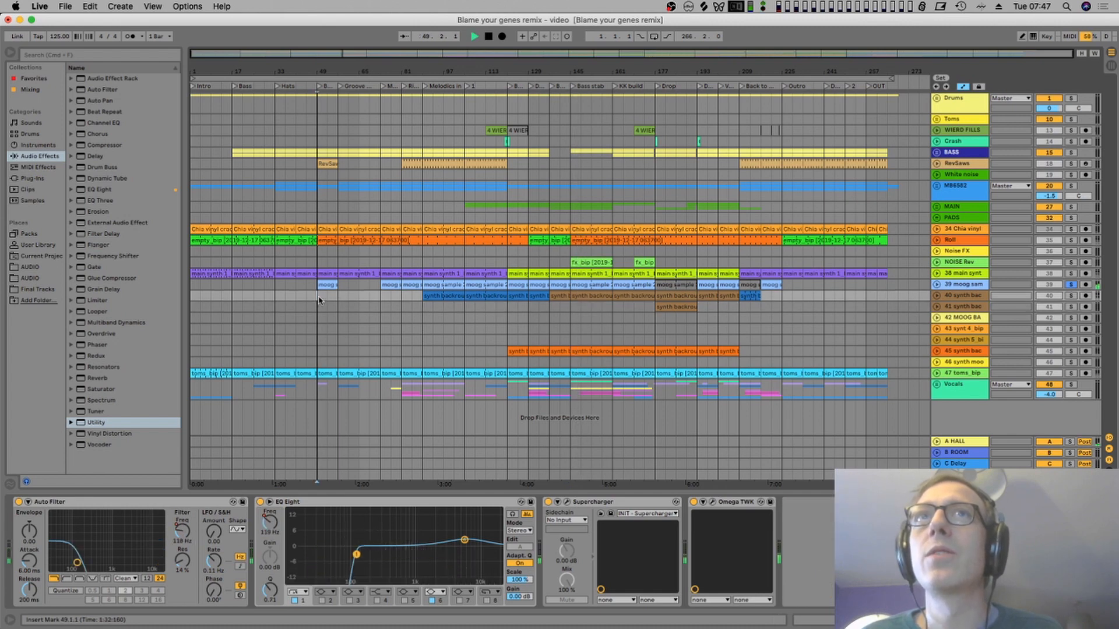
pyautogui.click(1072, 274)
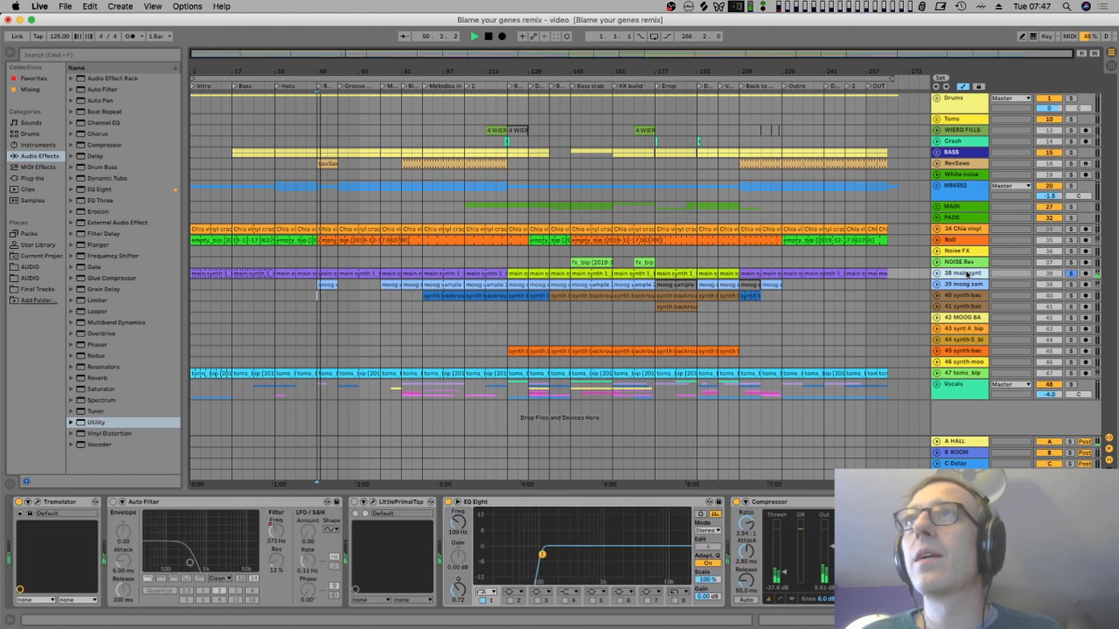
# - Turn off Tremolator on the main synth track and audition the part from bars 17, 33 and 121
pyautogui.click(18, 502)
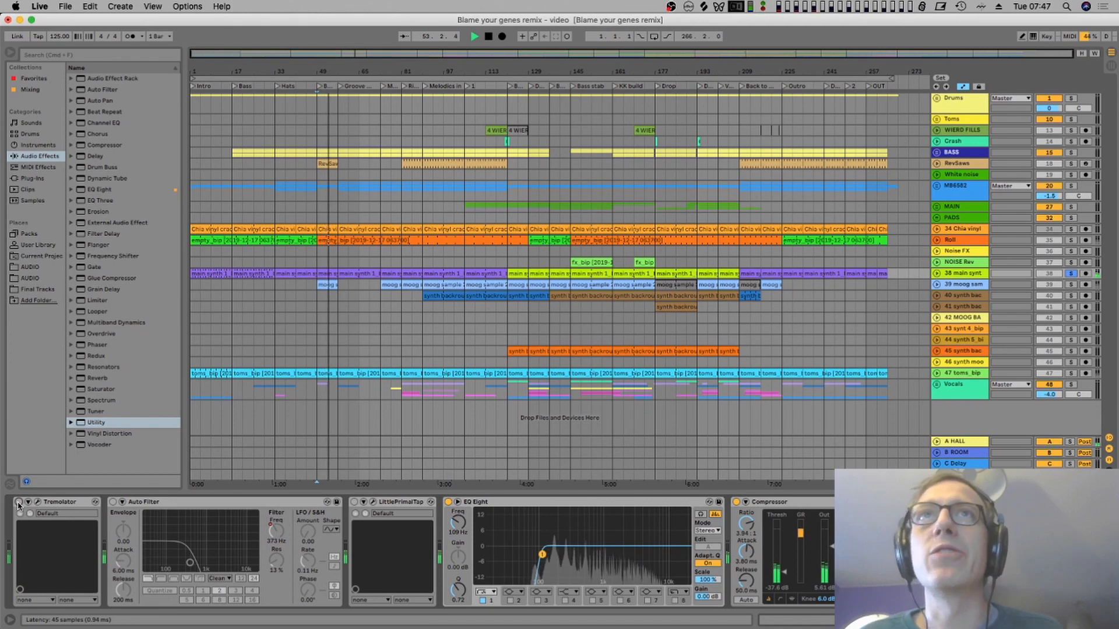
pyautogui.click(232, 287)
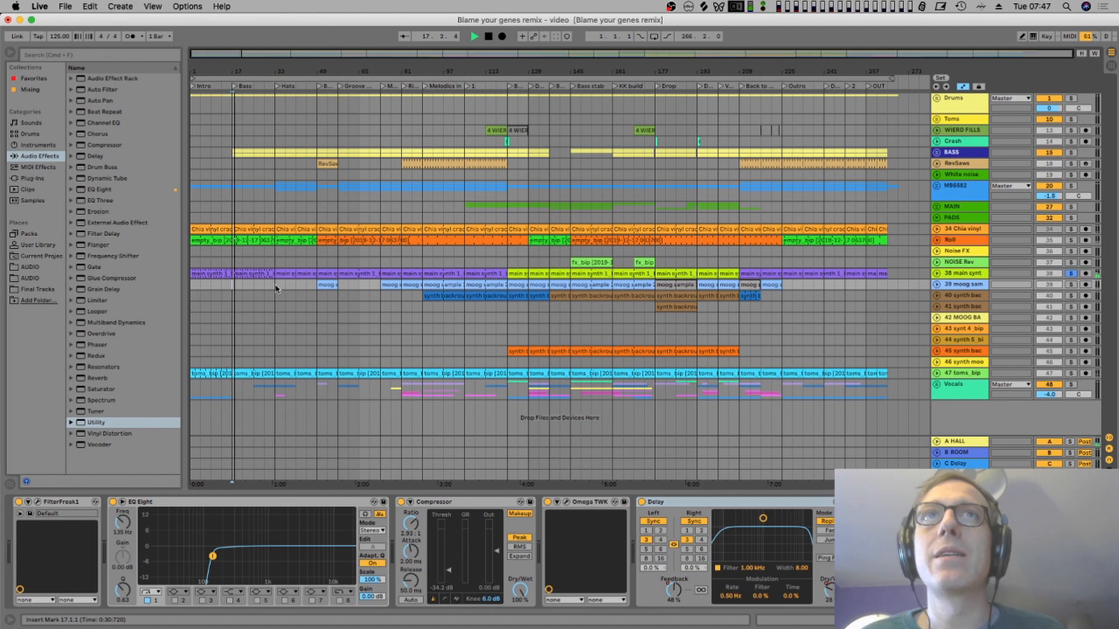
pyautogui.click(255, 274)
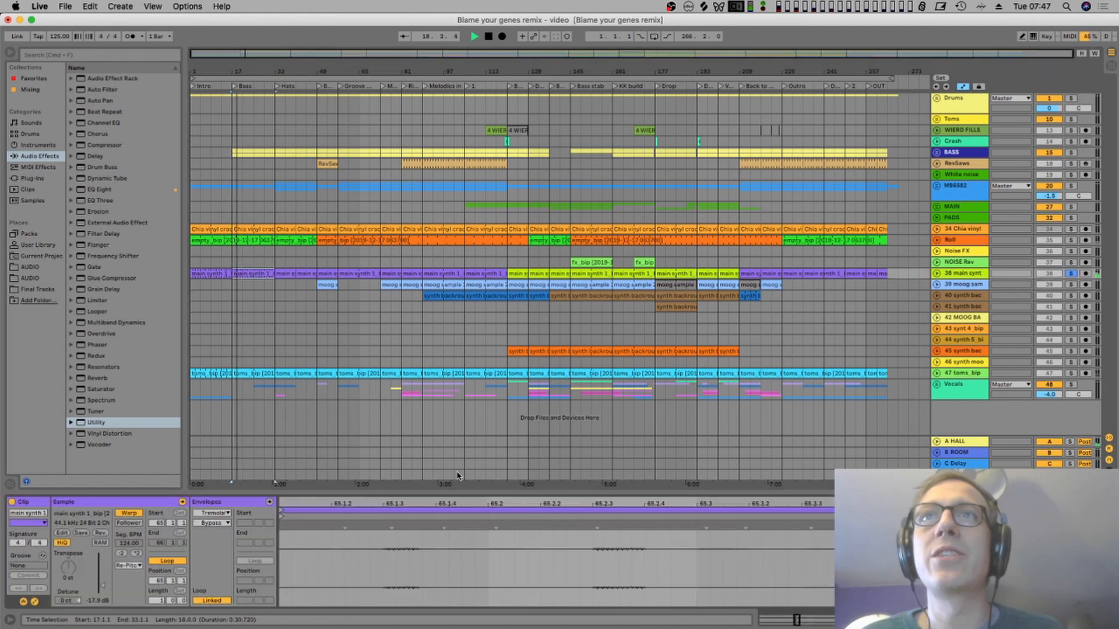
pyautogui.click(274, 288)
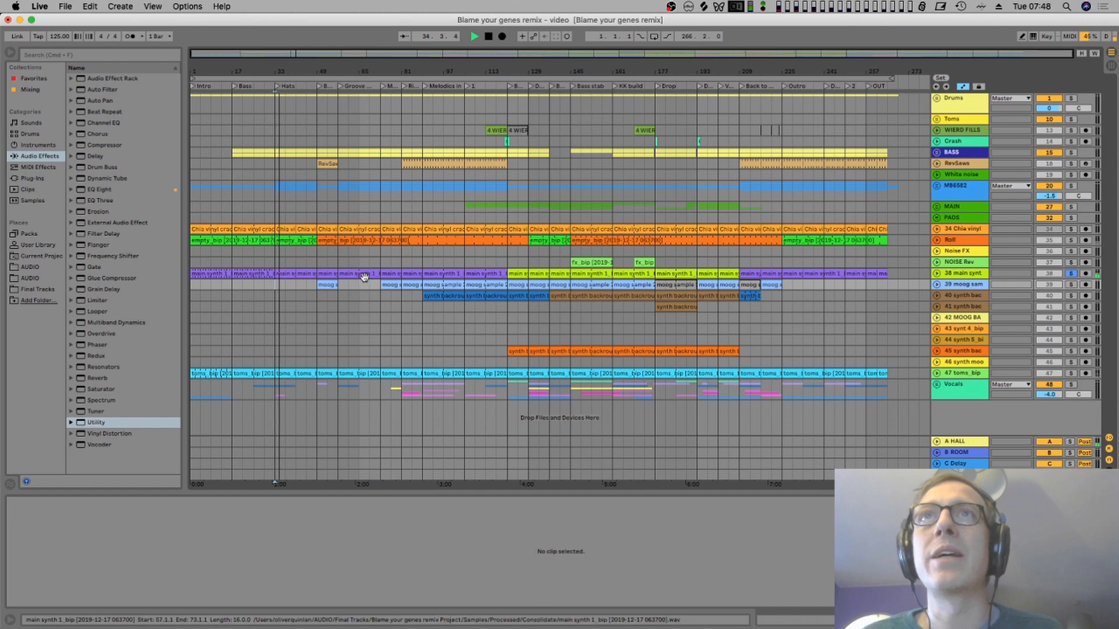
pyautogui.click(512, 273)
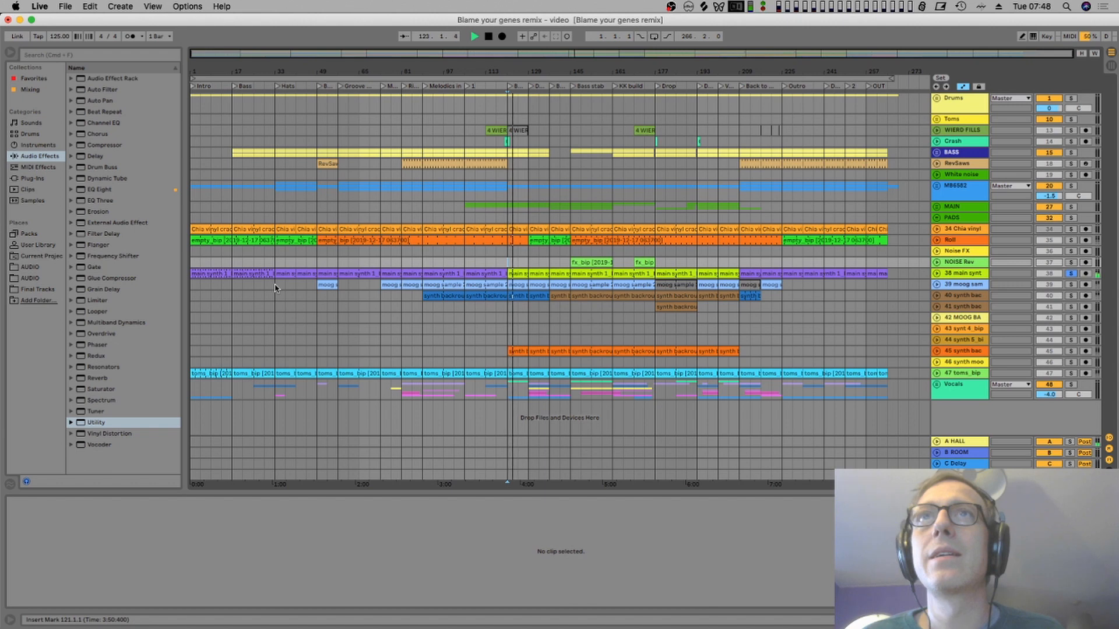
# - Play the main synth track from bar 33, turn on its Tremolator effect and open the plug-in's window
pyautogui.click(275, 287)
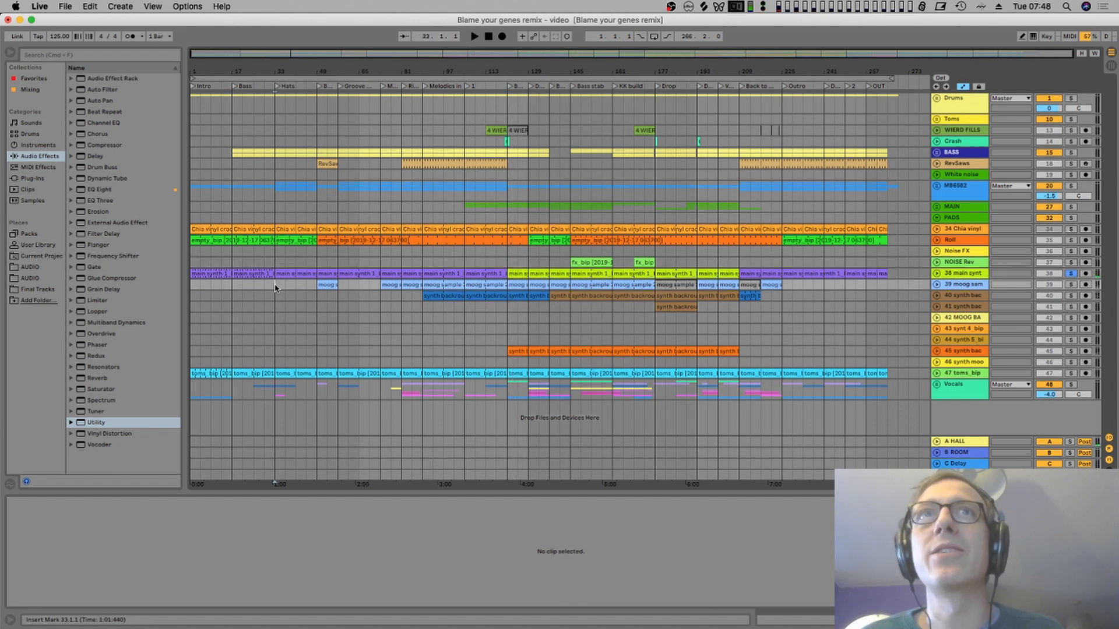
pyautogui.press('space')
pyautogui.doubleClick(949, 274)
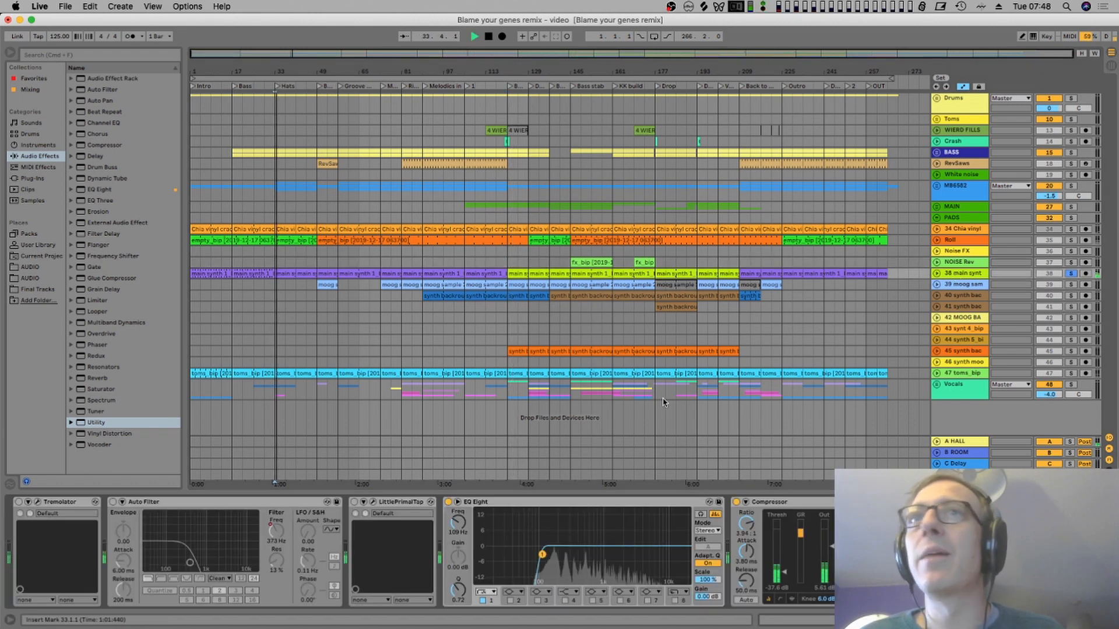
pyautogui.click(19, 503)
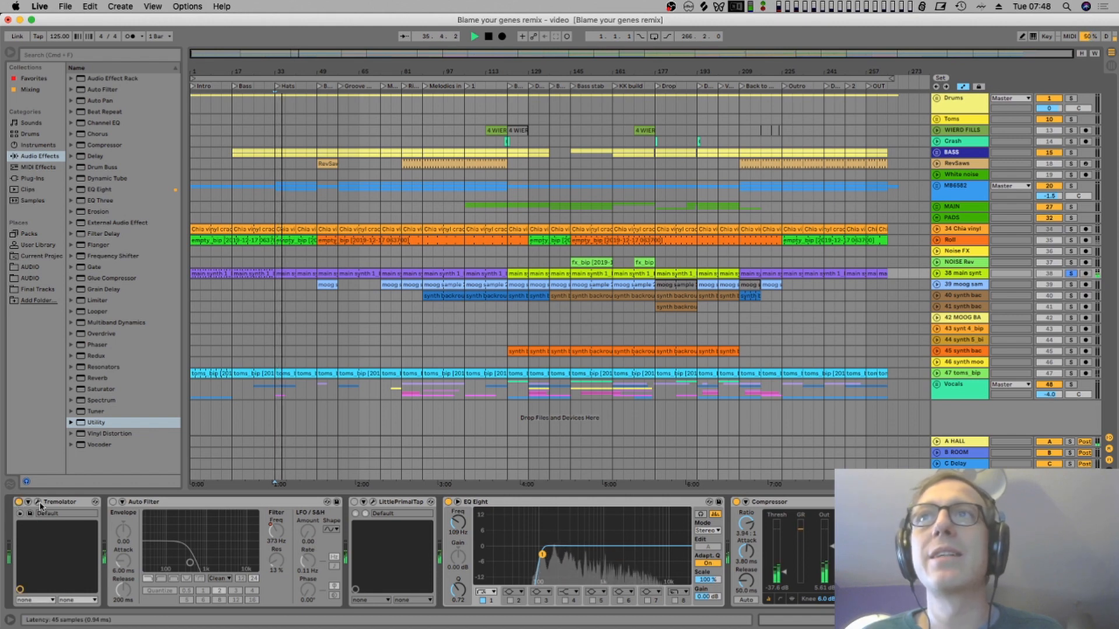
pyautogui.click(38, 504)
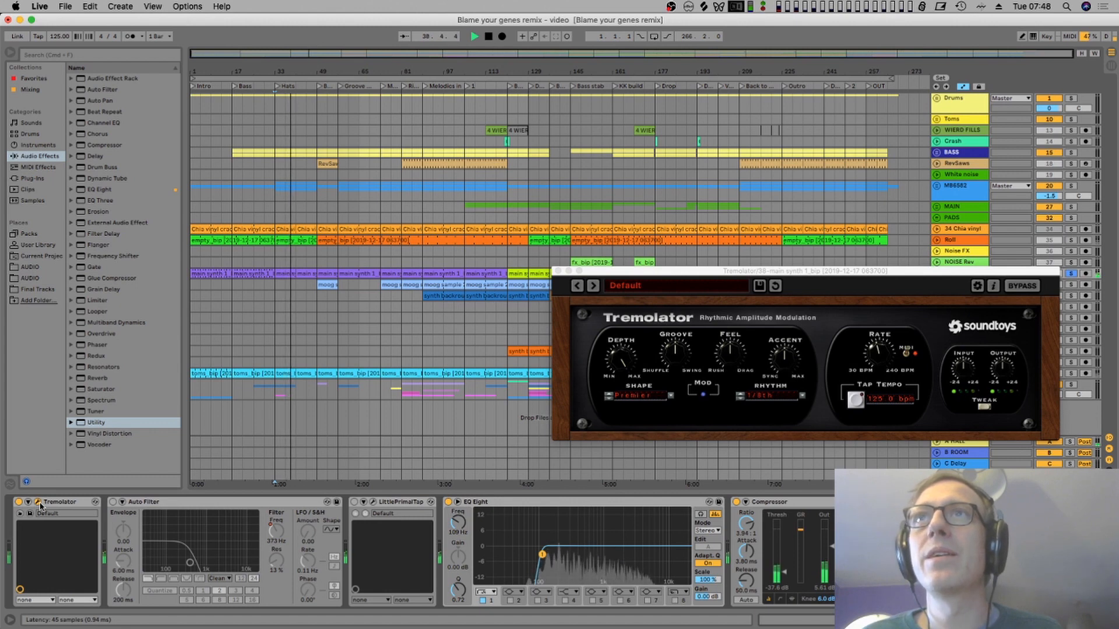
# - Turn on Auto Filter on the main synth track and show its frequency automation, with the Tremolator window closed
pyautogui.click(113, 503)
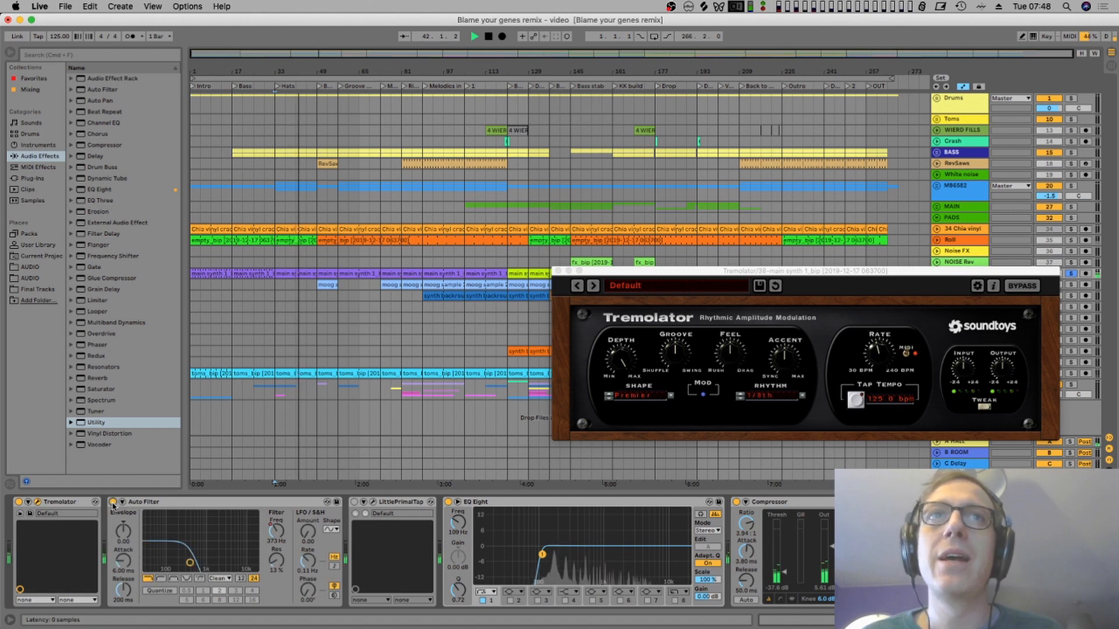
pyautogui.click(557, 271)
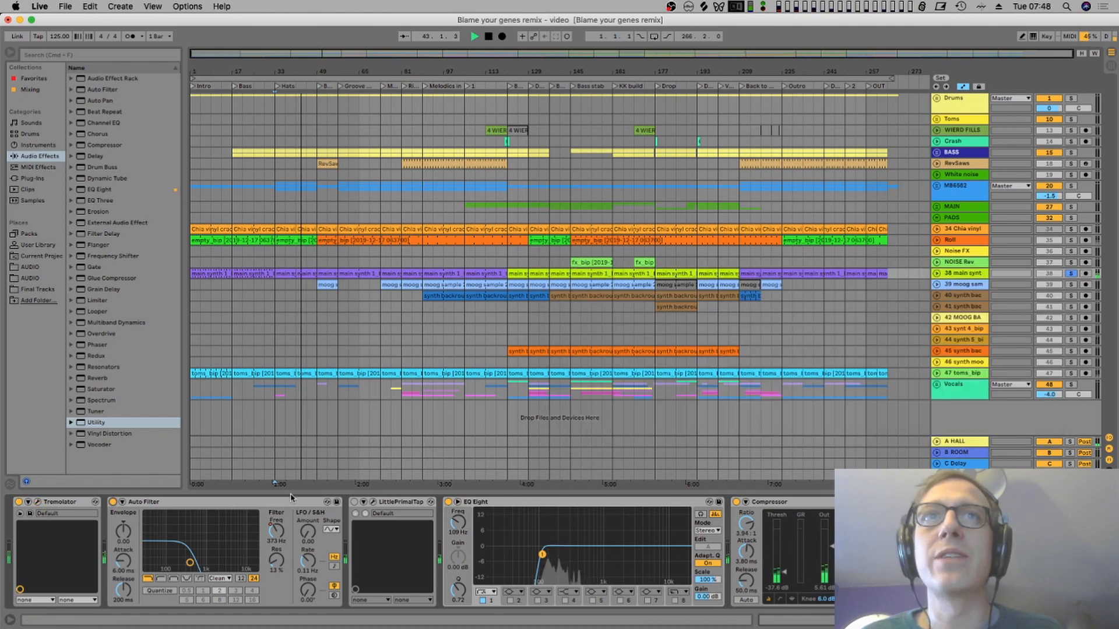
pyautogui.rightClick(278, 537)
pyautogui.click(306, 542)
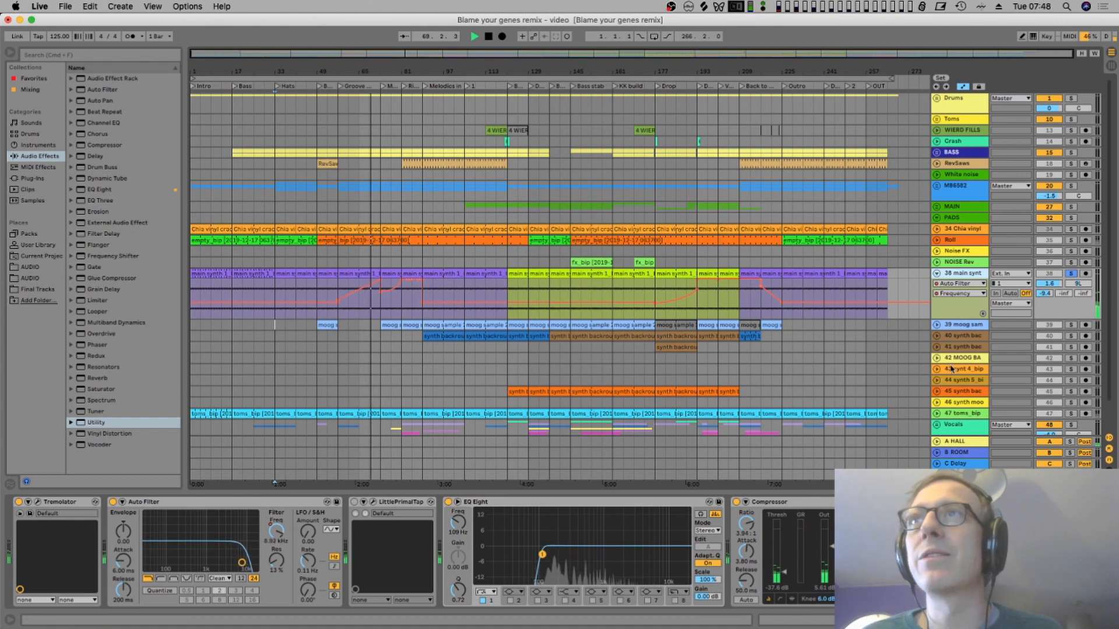
# - Solo the moog sample track and track 40 synth background along with the main synth, and play from bar 89
pyautogui.click(1071, 325)
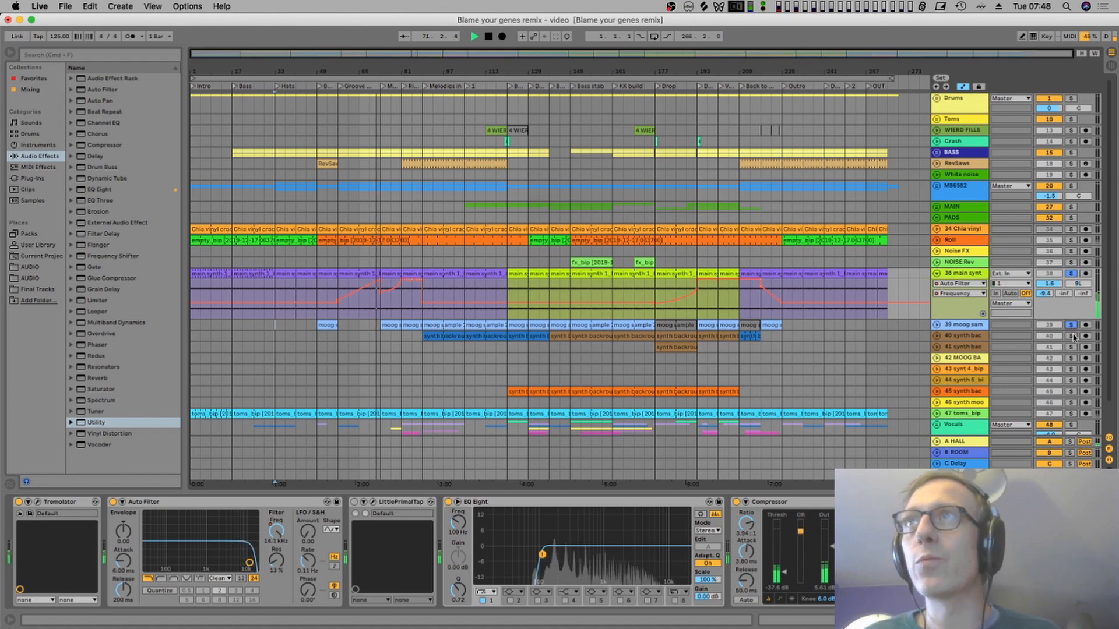
pyautogui.click(1071, 336)
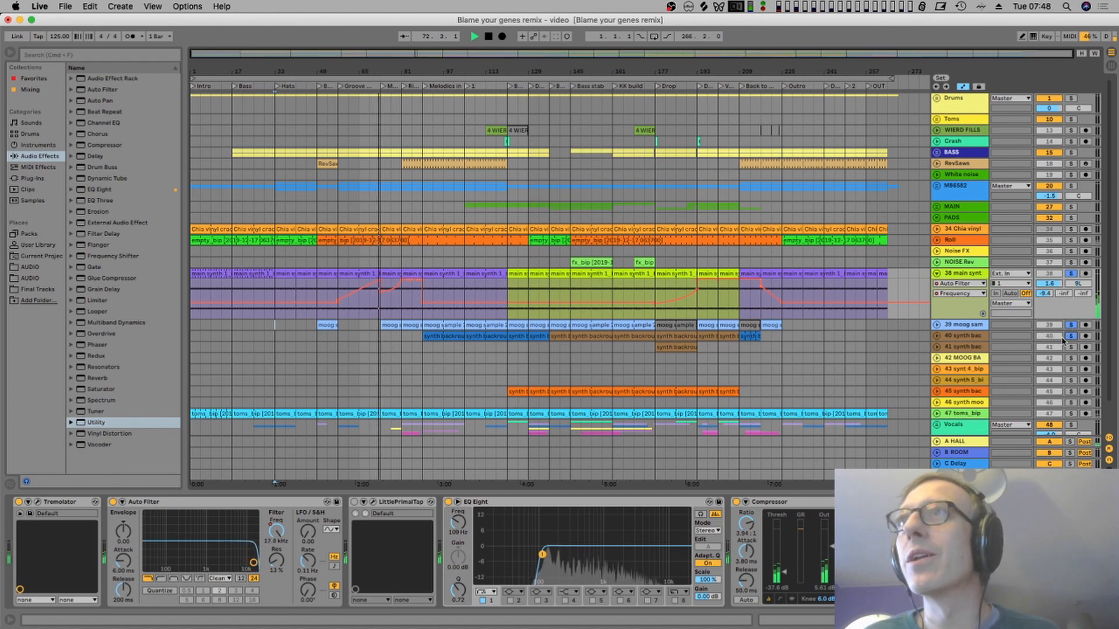
pyautogui.click(962, 336)
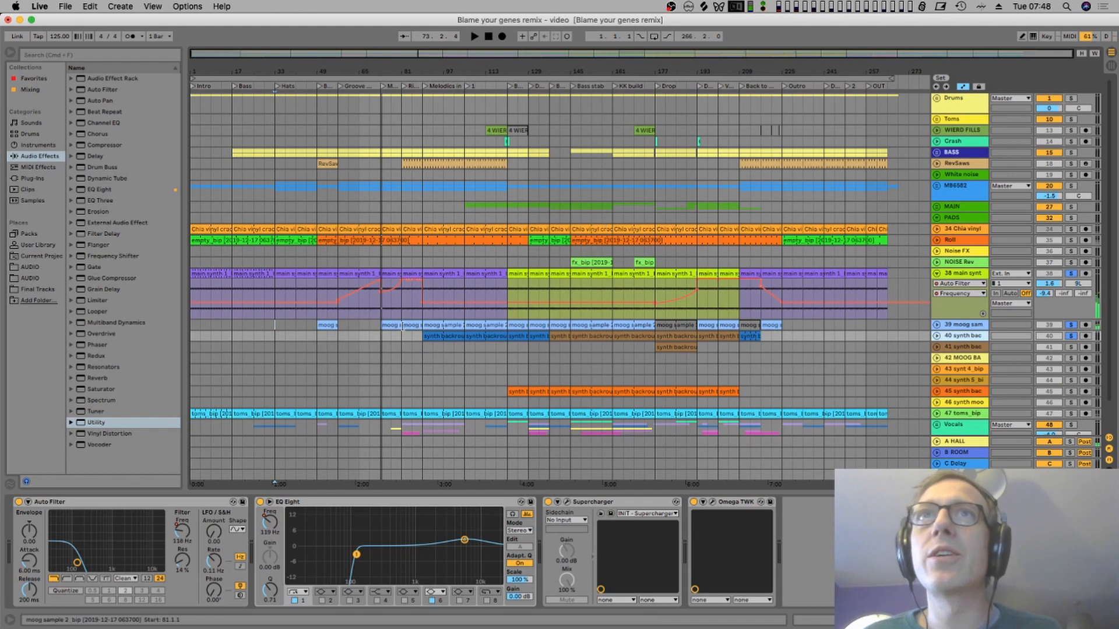
pyautogui.click(435, 337)
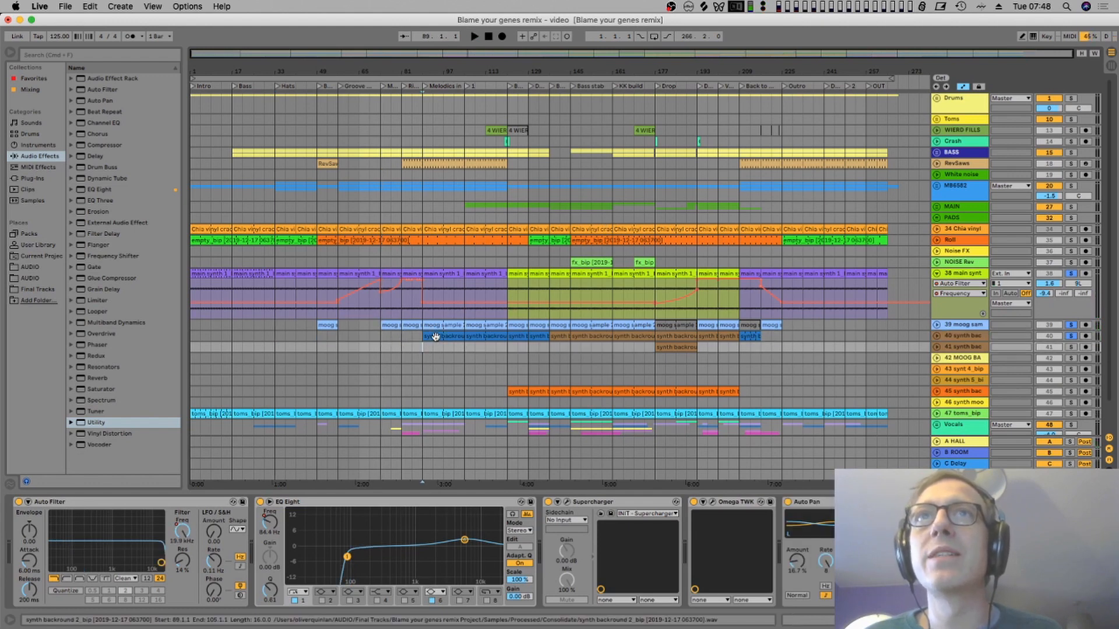
pyautogui.press('space')
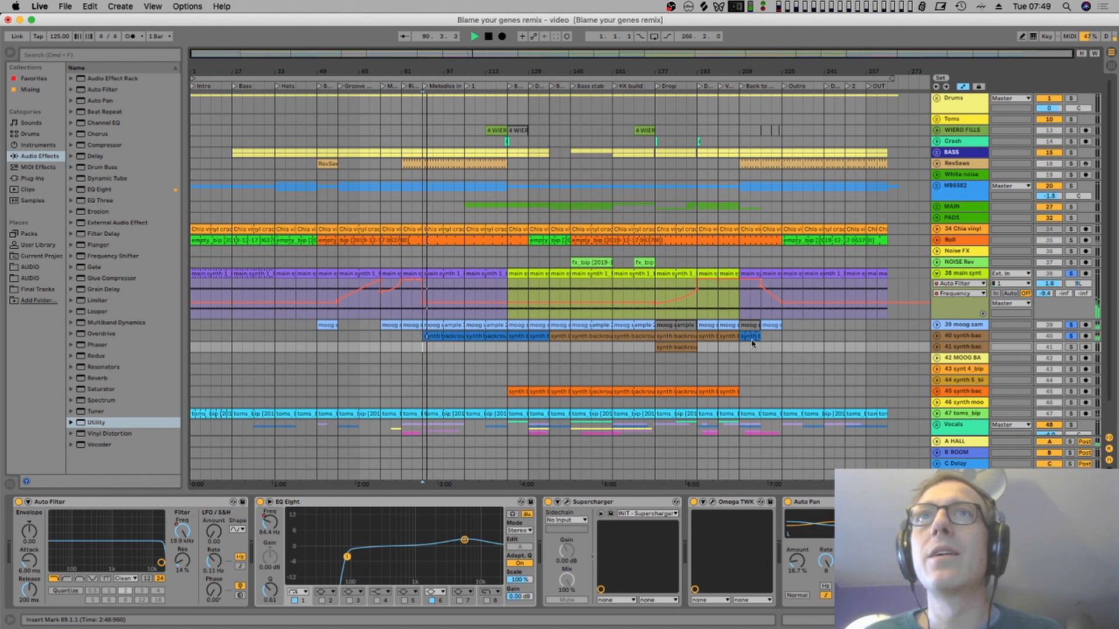
# - Unfold track 40 synth background and display its Auto Filter frequency automation
pyautogui.click(937, 337)
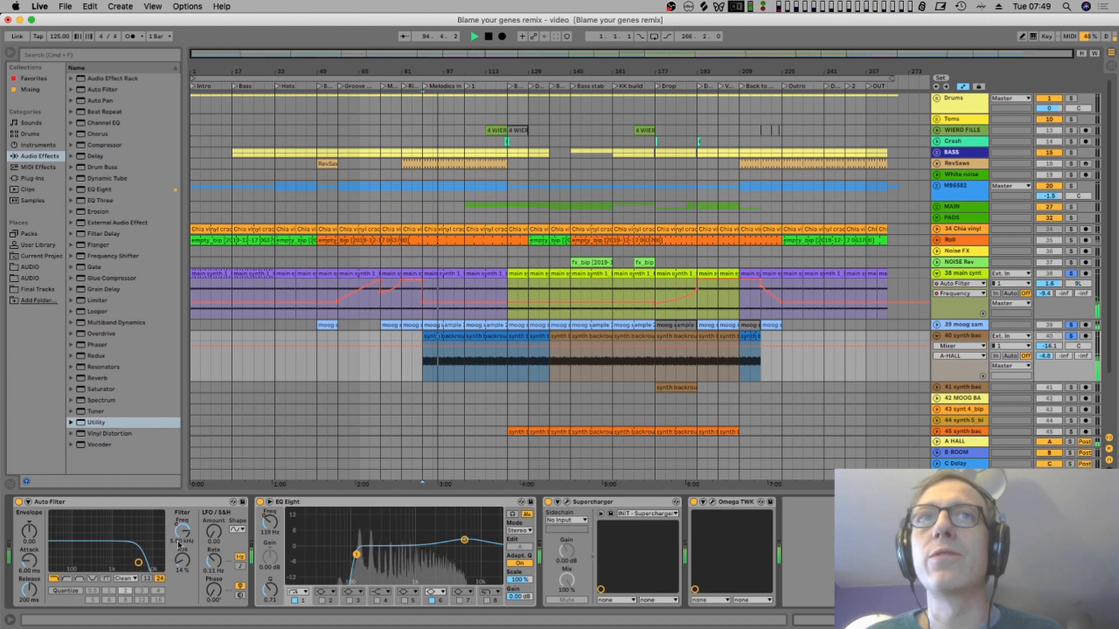
pyautogui.click(126, 579)
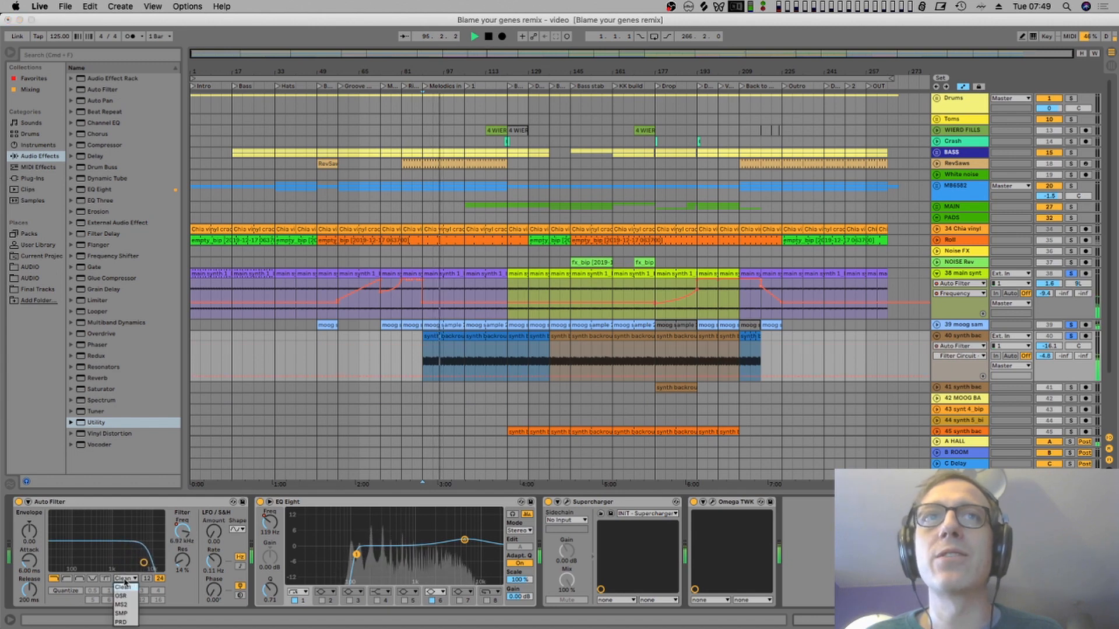
pyautogui.click(182, 582)
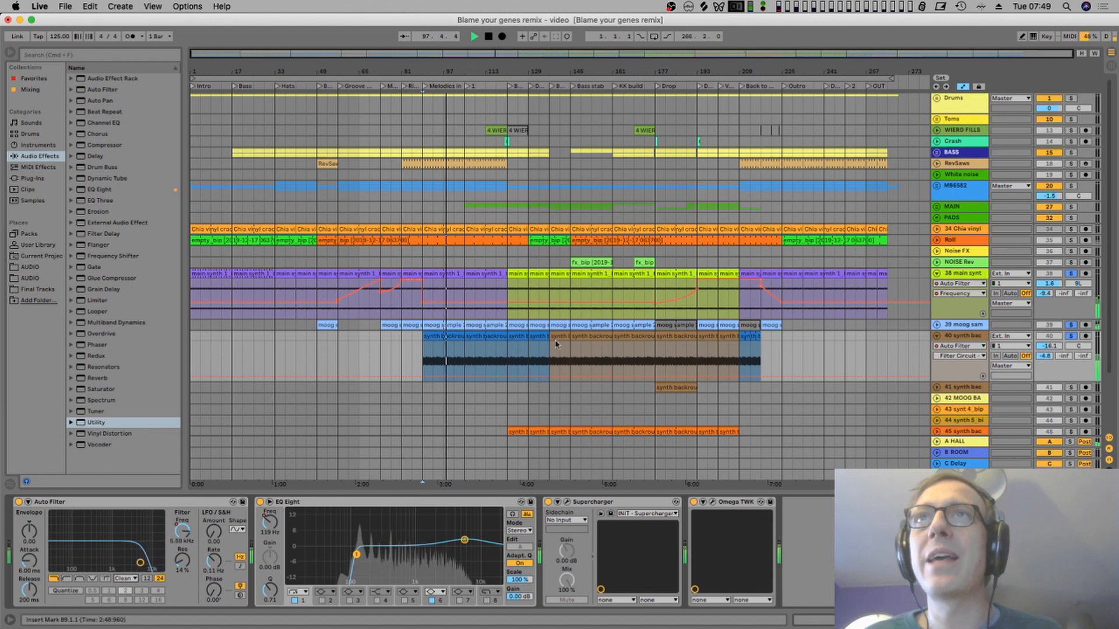
pyautogui.click(968, 356)
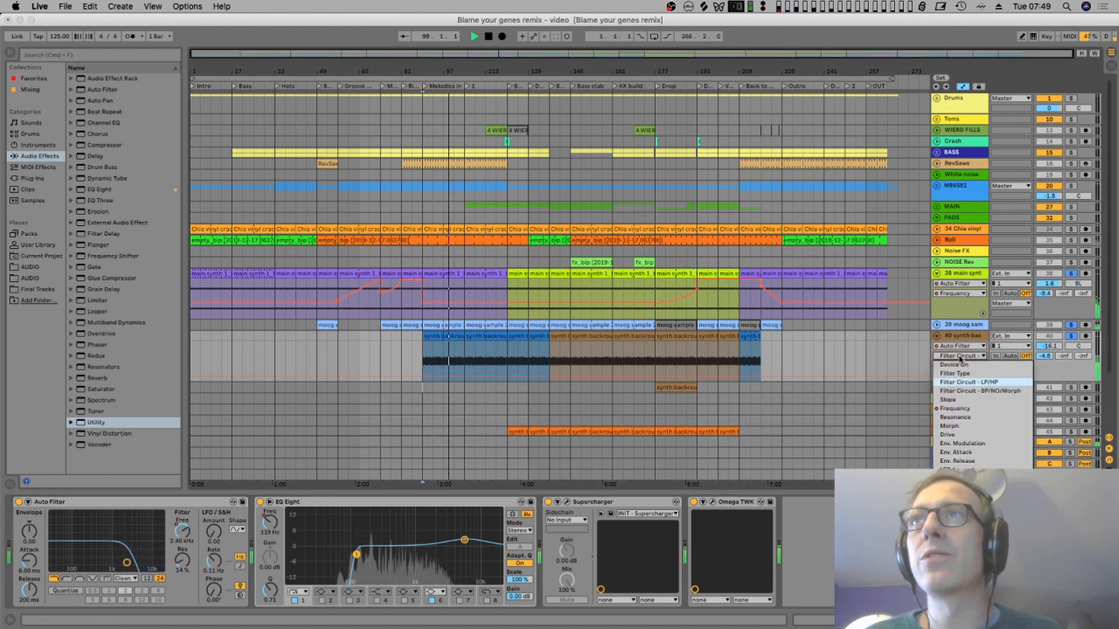
pyautogui.click(956, 408)
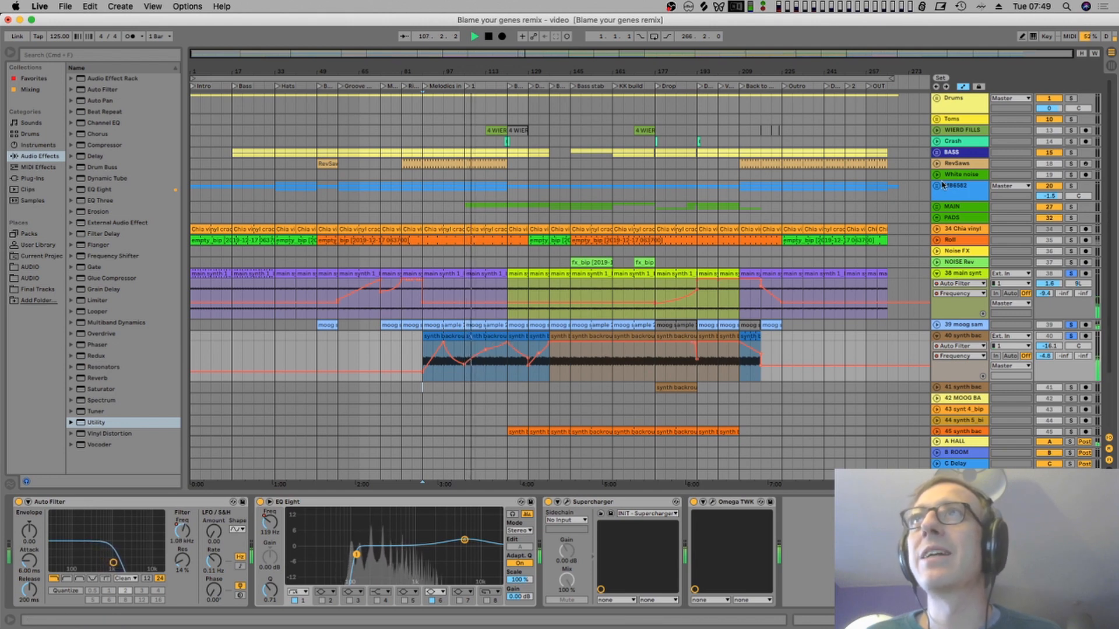
# - Add the Drums and BASS groups to the soloed tracks while playing from the Groove build locator
pyautogui.click(1071, 98)
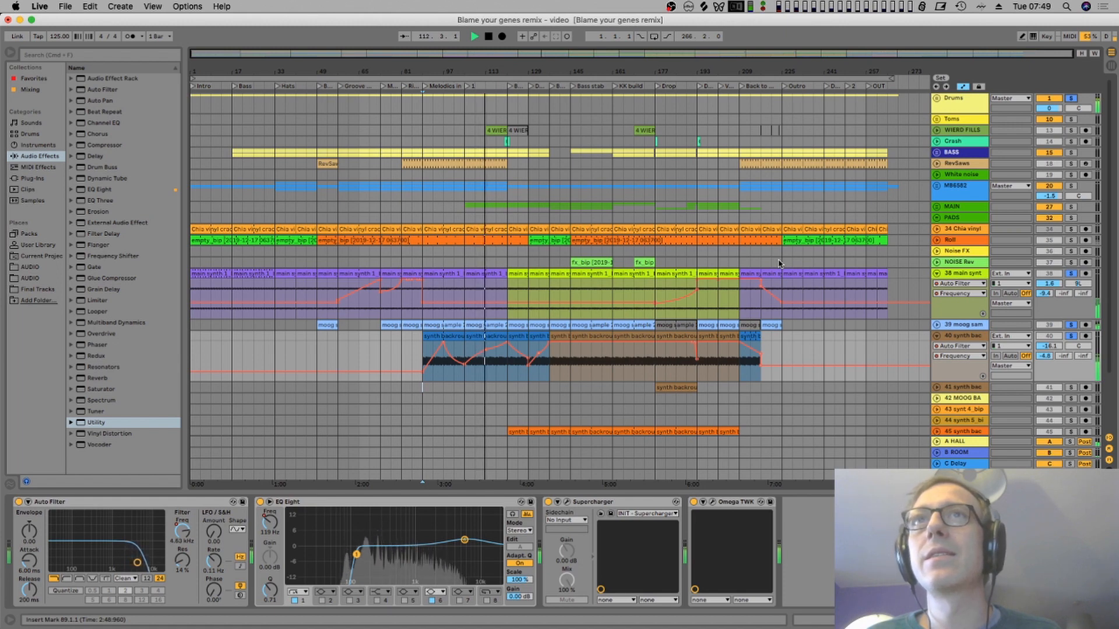
pyautogui.click(341, 86)
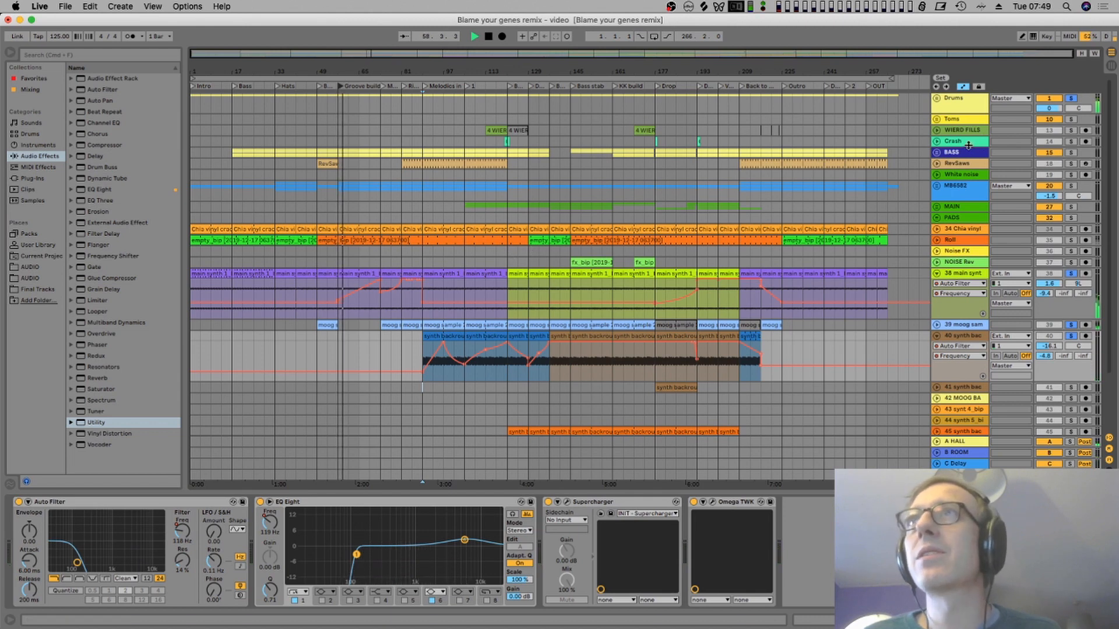
pyautogui.click(1071, 153)
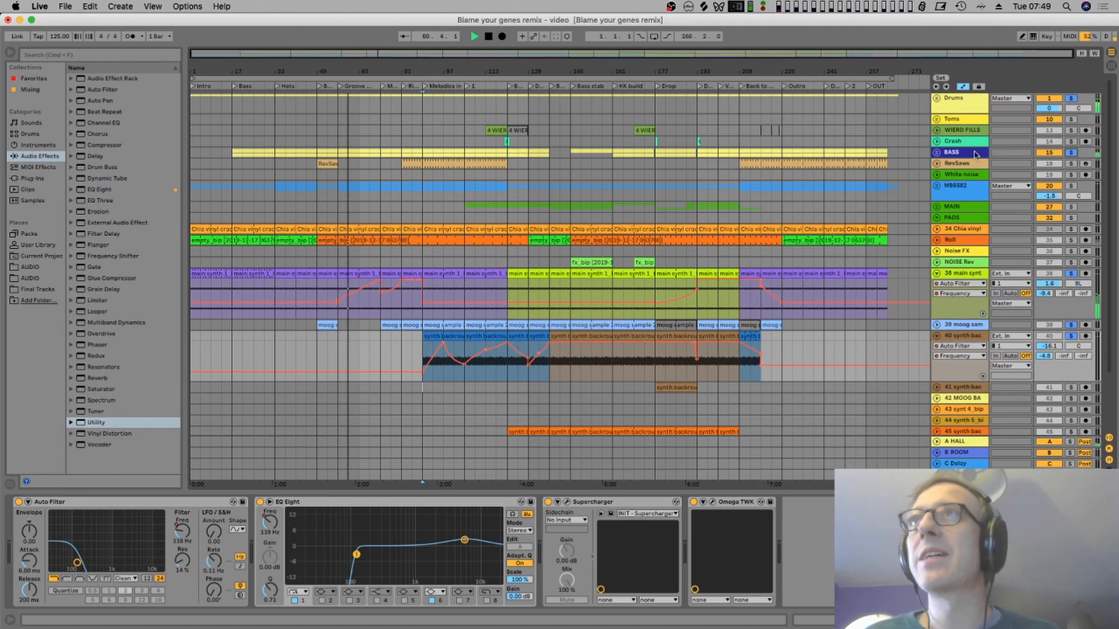
# - Unfold the BASS group, show the BASSS track's devices and view the Reaktor 6 Monark synth's settings
pyautogui.click(938, 153)
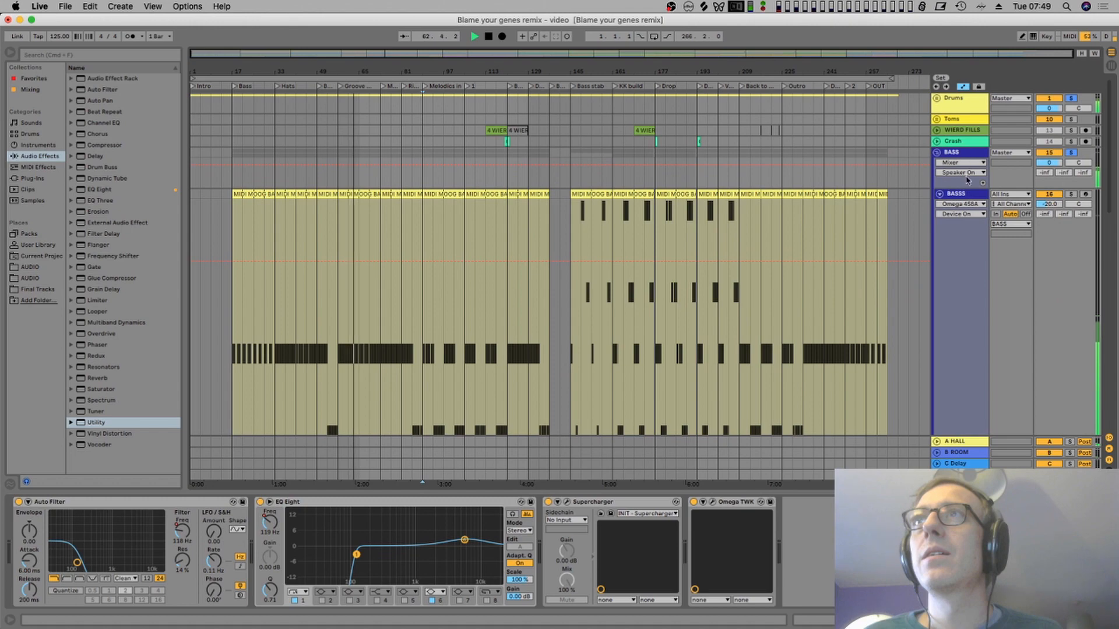
pyautogui.click(971, 196)
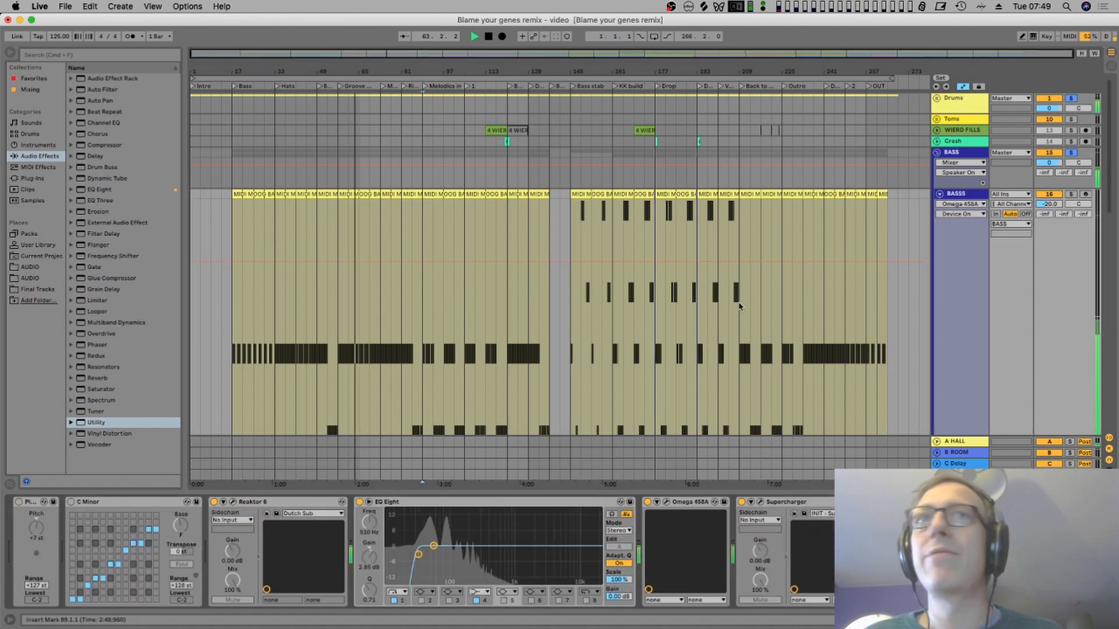
pyautogui.click(233, 503)
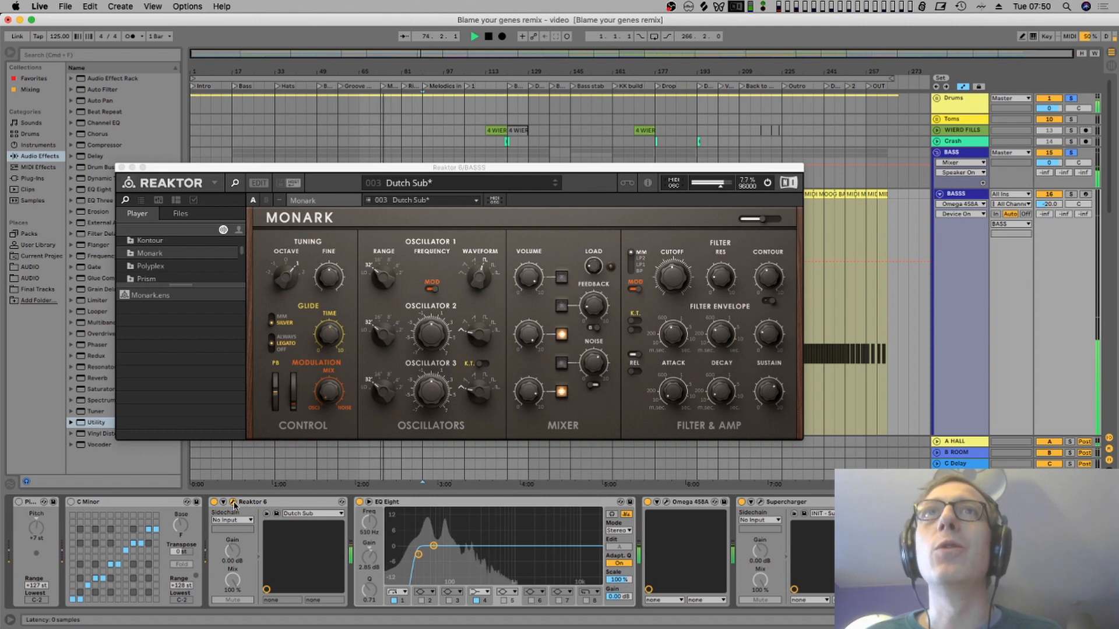
pyautogui.click(234, 503)
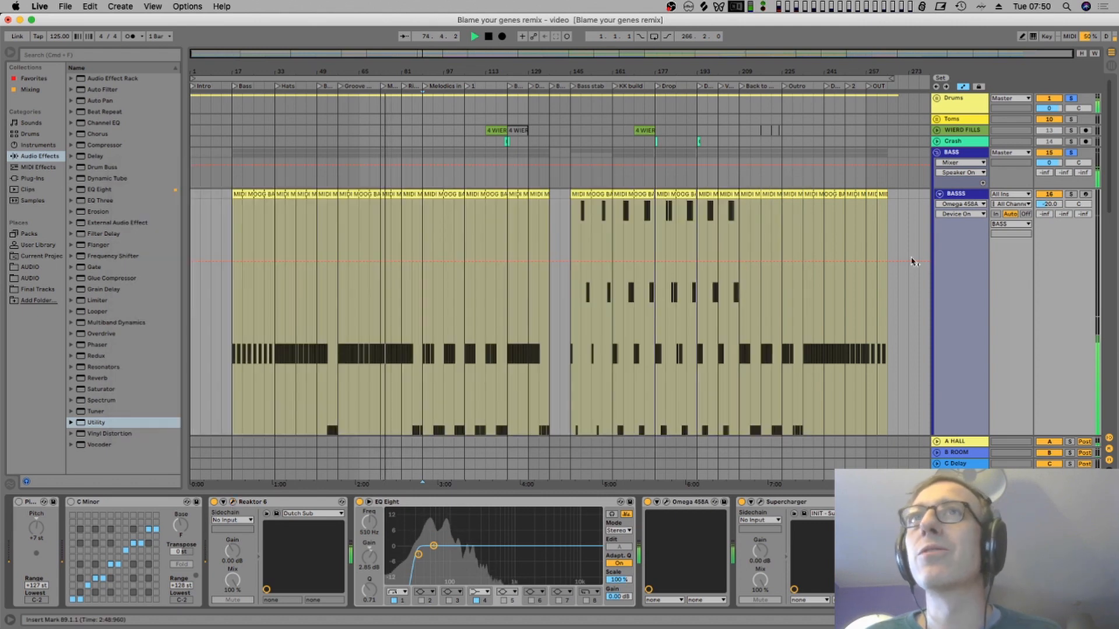
# - Show the BASSS clip at bar 73 in the clip editor, and view the track's Monark glide settings again
pyautogui.click(395, 195)
pyautogui.doubleClick(395, 196)
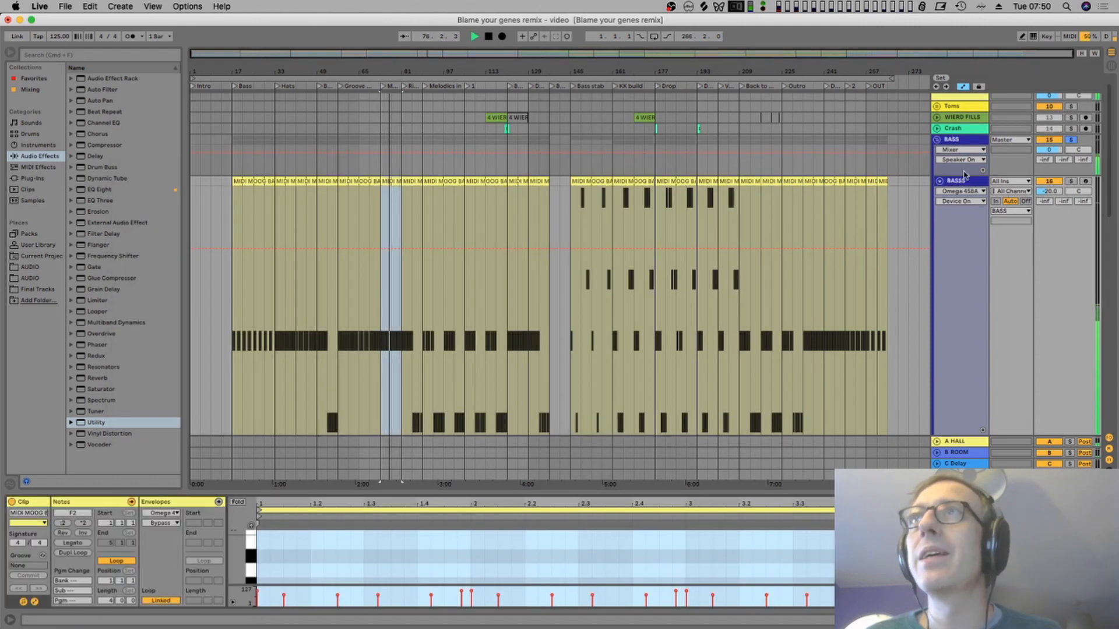
pyautogui.click(974, 184)
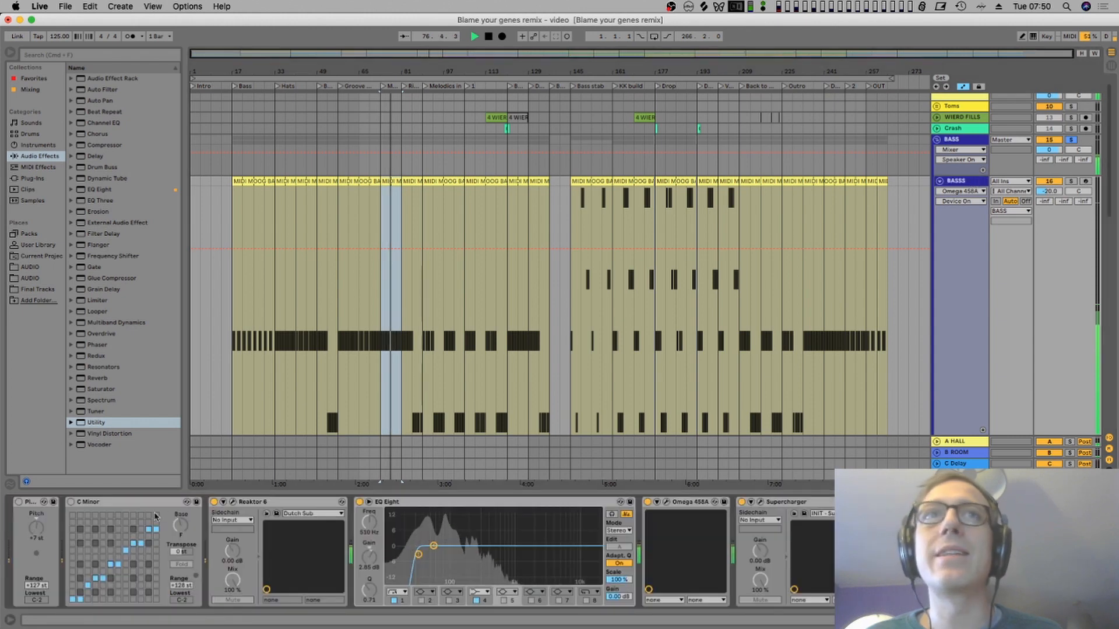
pyautogui.click(232, 502)
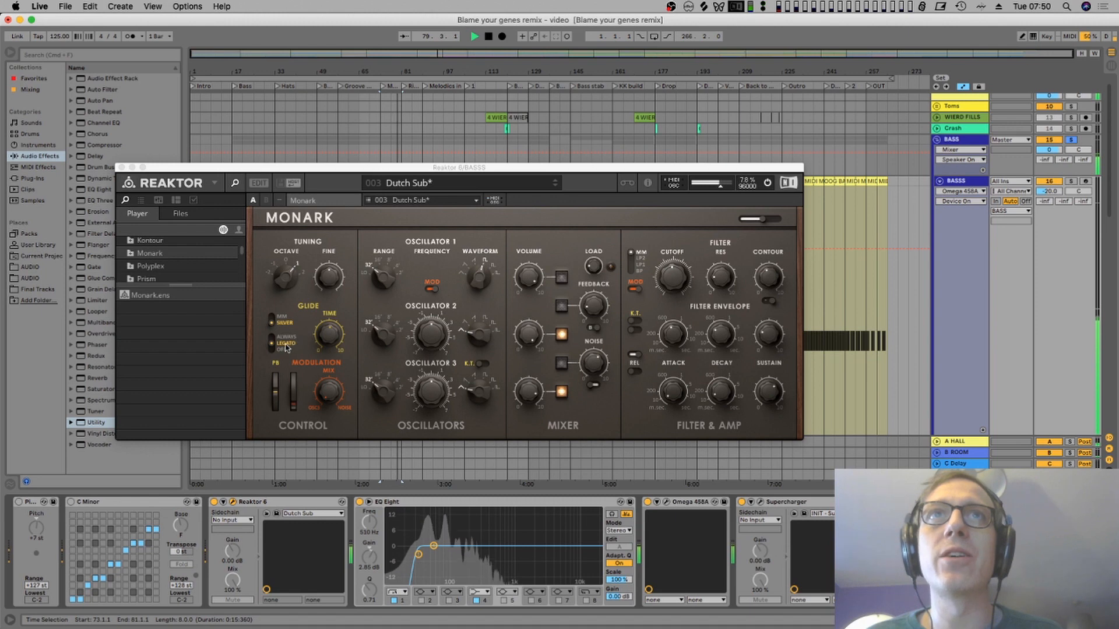
pyautogui.click(122, 167)
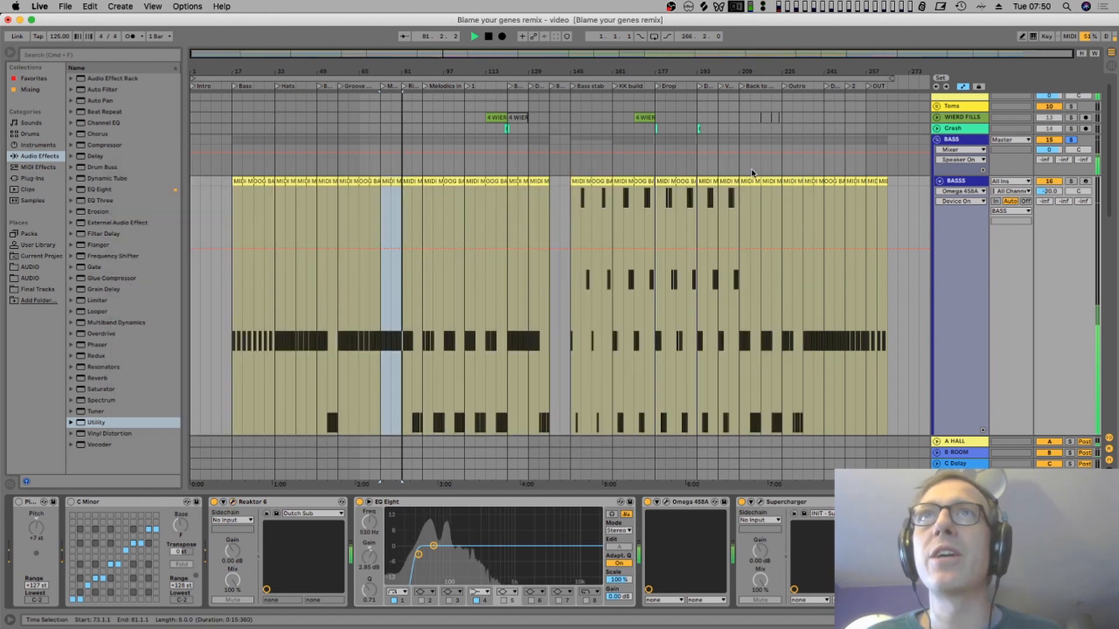
# - Show the notes of the BASSS clip at bar 81 in an enlarged note editor
pyautogui.click(418, 185)
pyautogui.moveTo(487, 493); pyautogui.dragTo(491, 314)
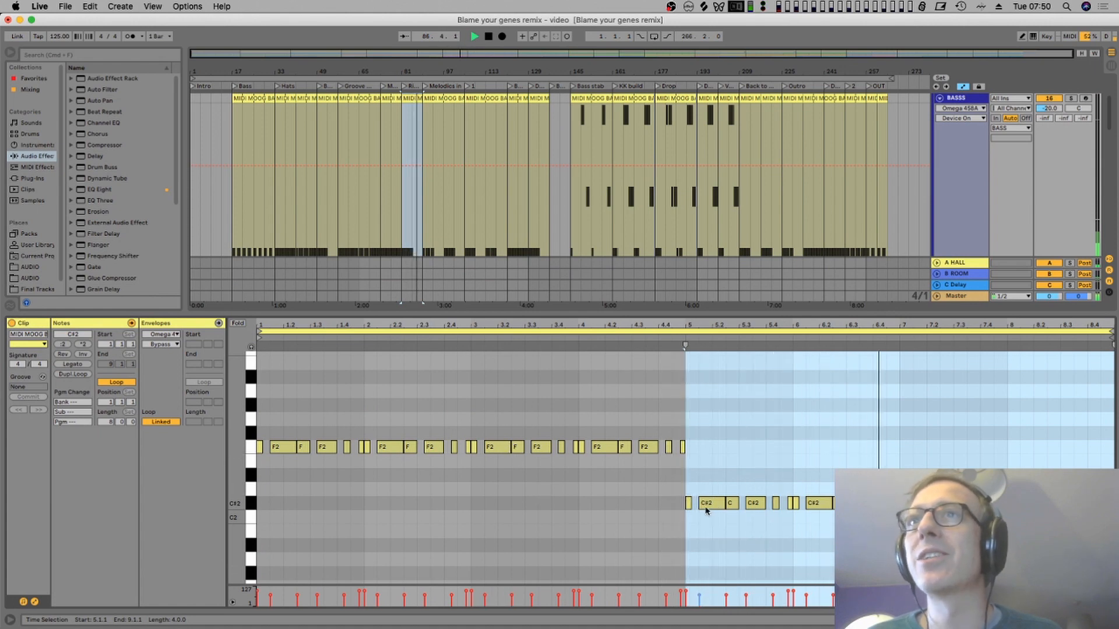
# - Clear the remaining solos and play the full mix from the Break and Groove build locators
pyautogui.click(1070, 98)
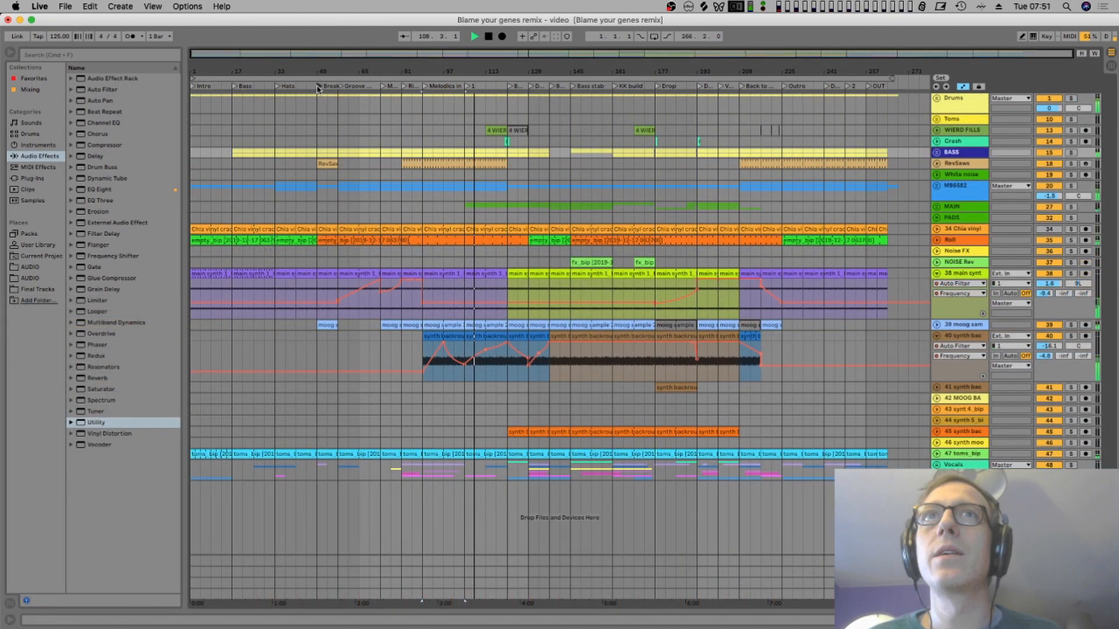
pyautogui.click(318, 87)
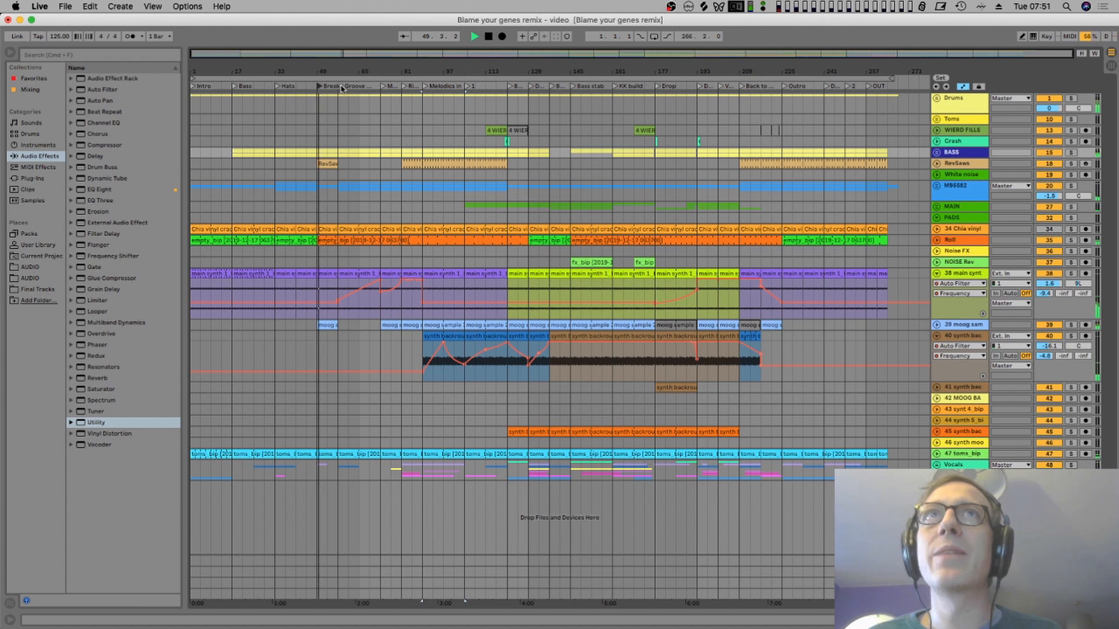
pyautogui.click(341, 88)
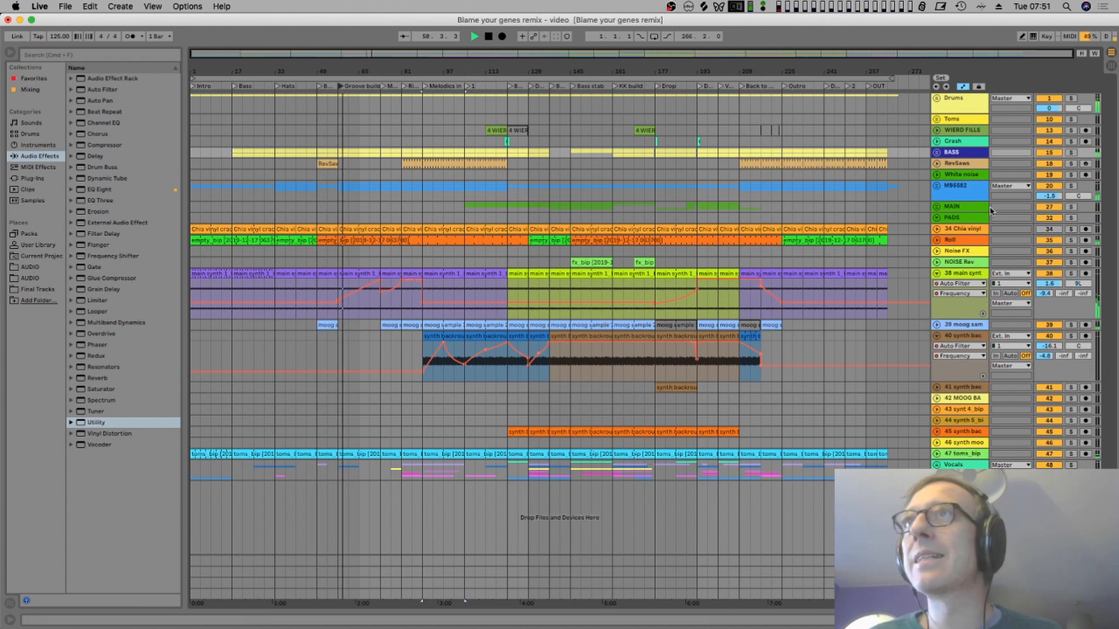
# - Audition the MB6582 group in solo and return to the full mix
pyautogui.click(1073, 186)
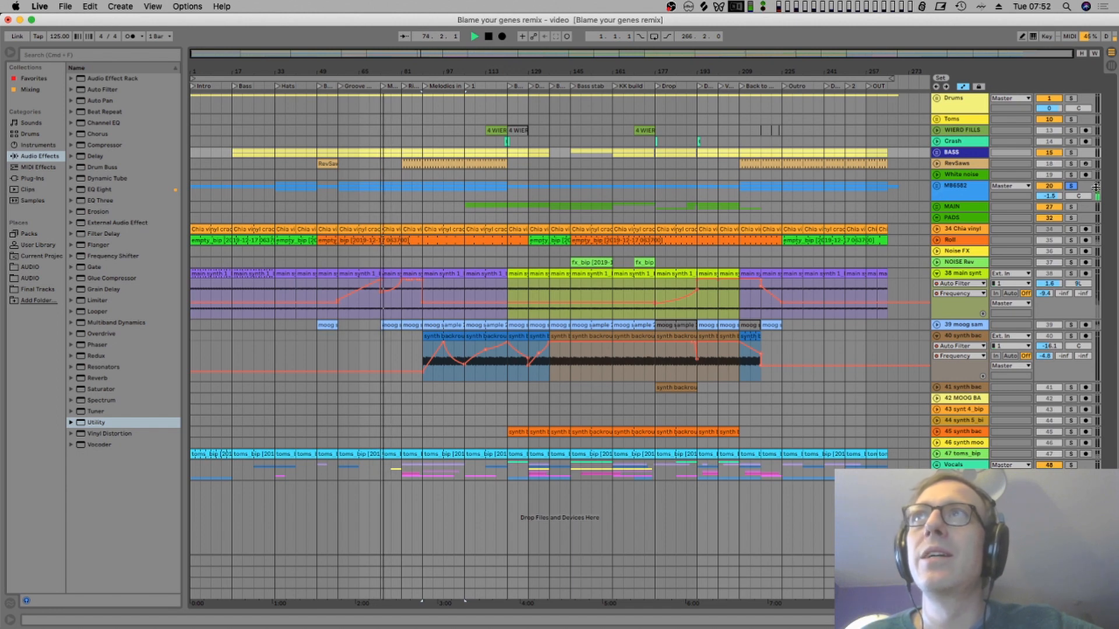
pyautogui.click(1072, 186)
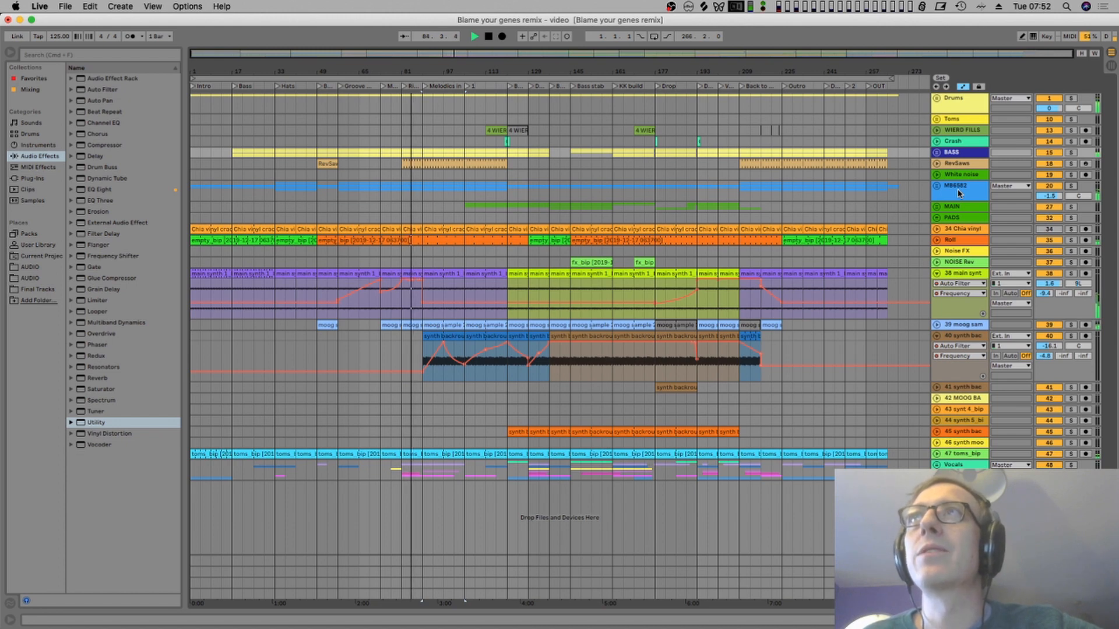
# - Unfold the Vocals group, audition it in solo while looking over its vocal tracks, and return to the full mix
pyautogui.click(937, 465)
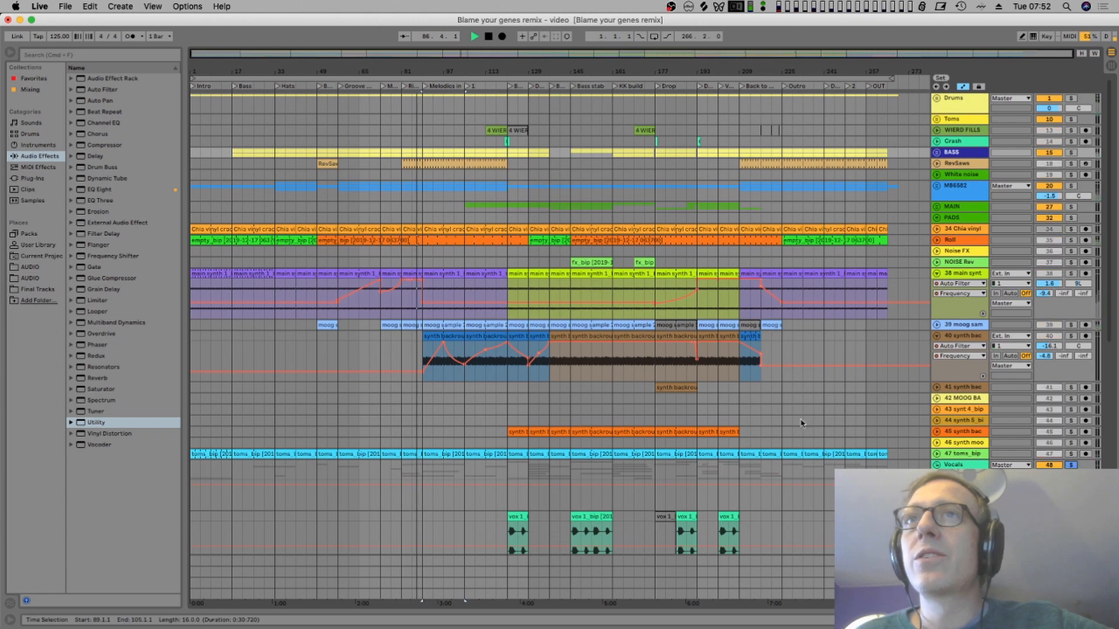
pyautogui.scroll(-10, 787, 419)
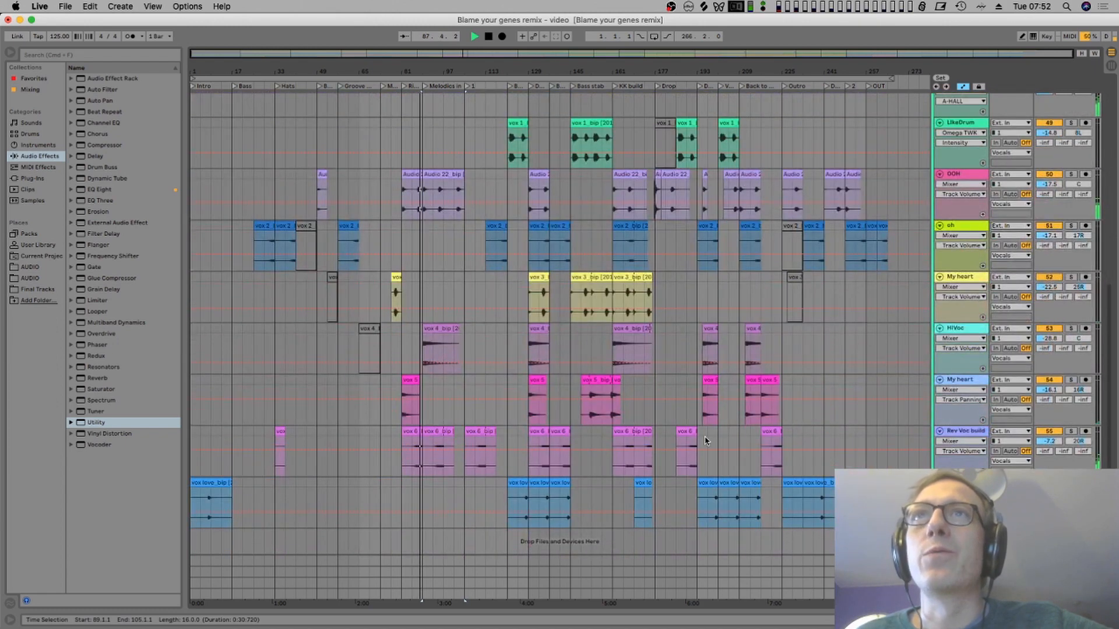
pyautogui.scroll(1, 648, 432)
pyautogui.scroll(-1, 647, 432)
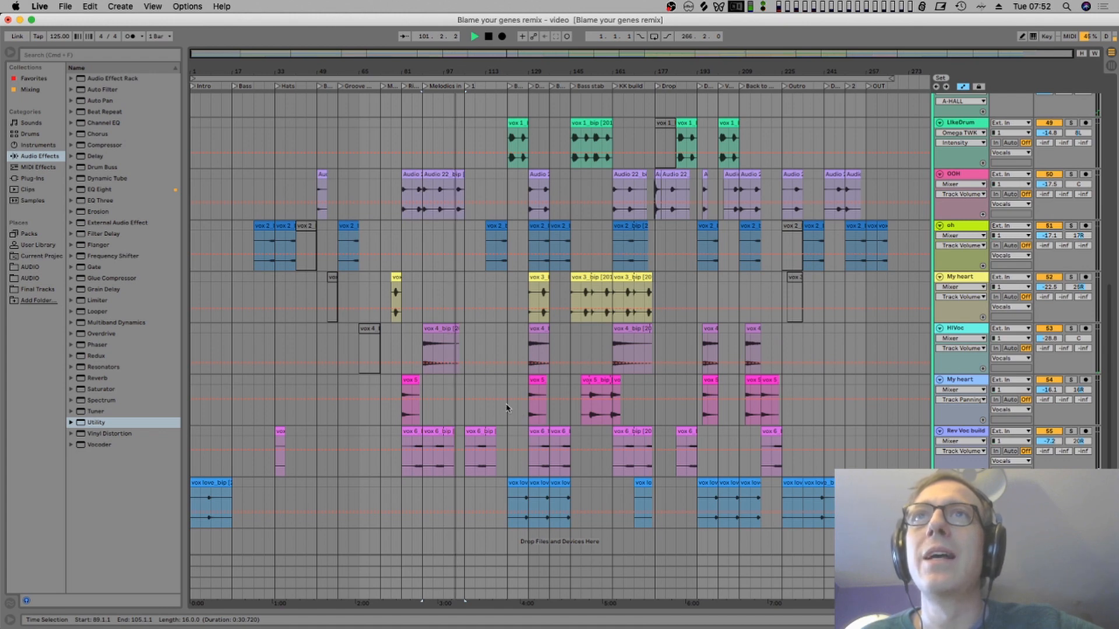
pyautogui.scroll(2, 492, 403)
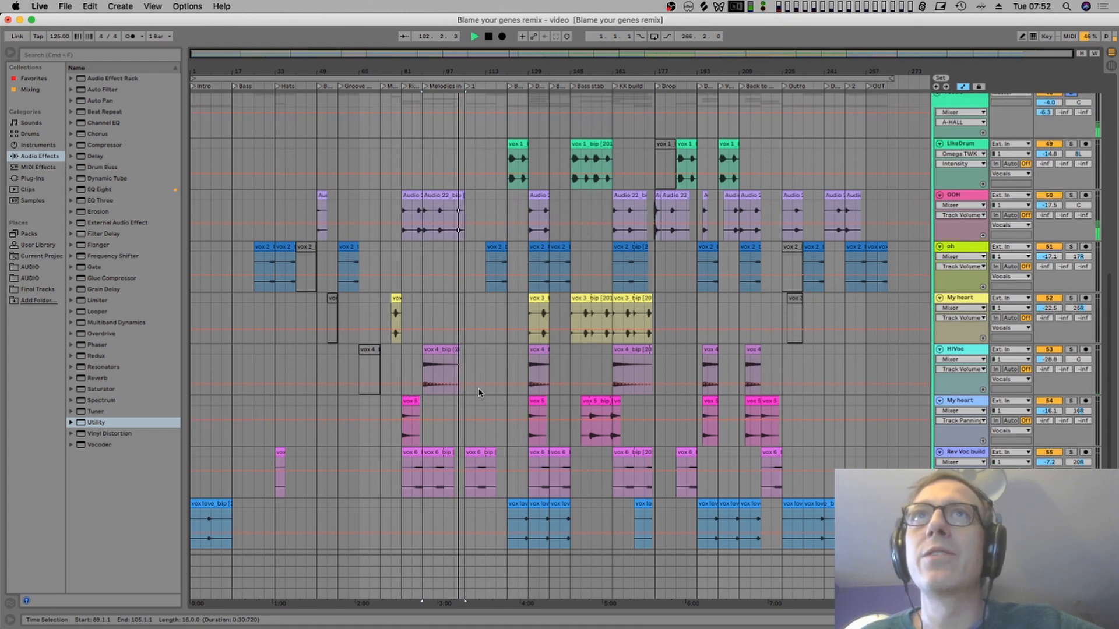
pyautogui.scroll(-2, 539, 419)
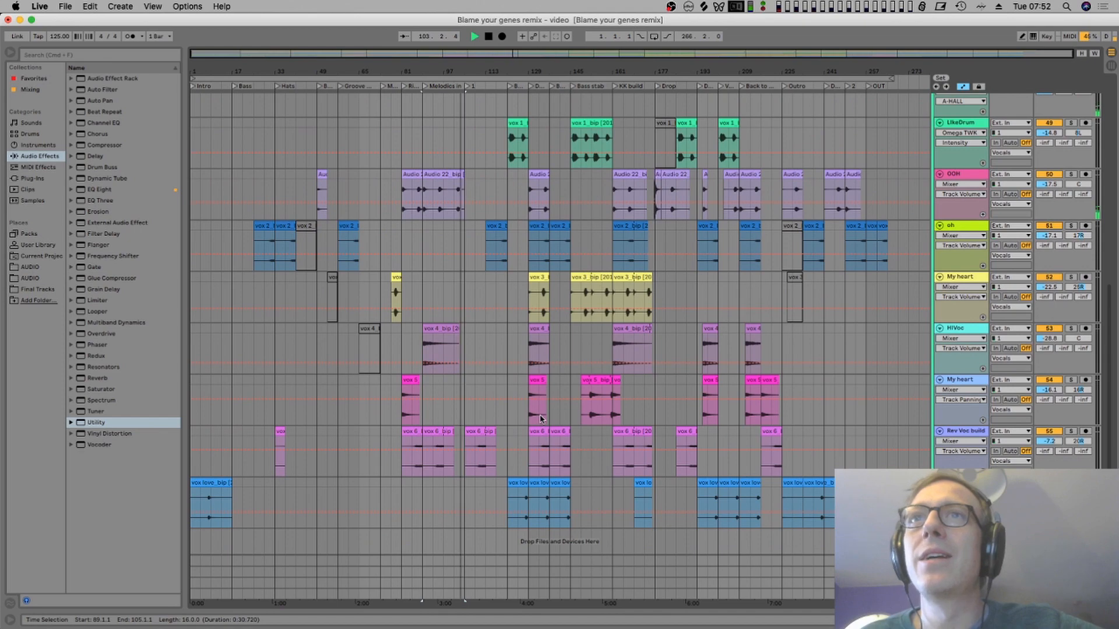
pyautogui.scroll(6, 541, 416)
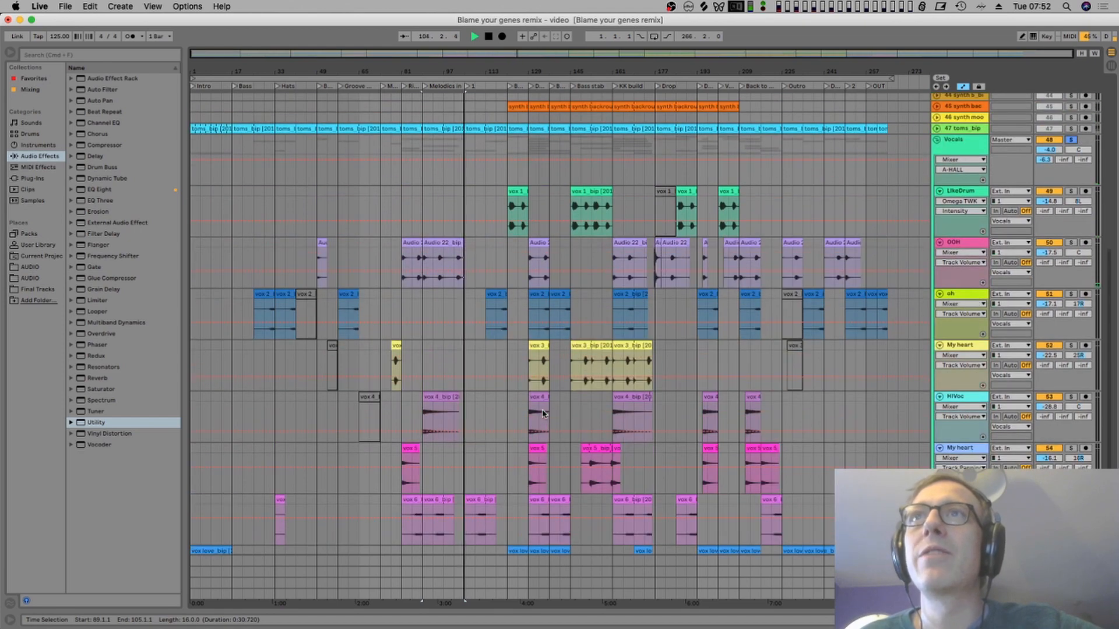
pyautogui.scroll(20, 542, 414)
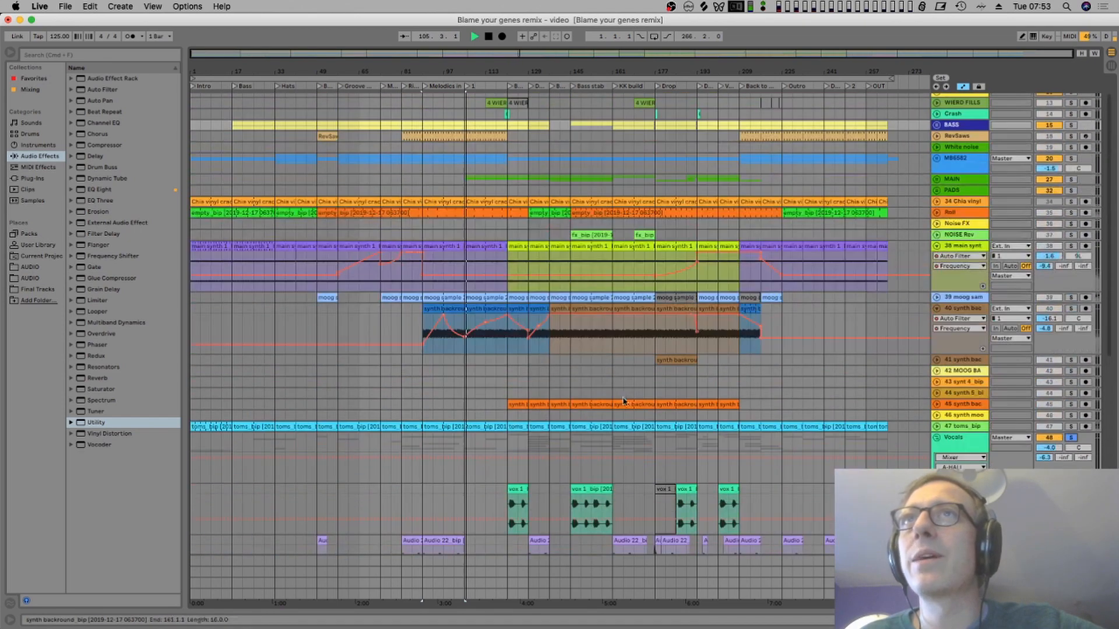
pyautogui.scroll(3, 623, 401)
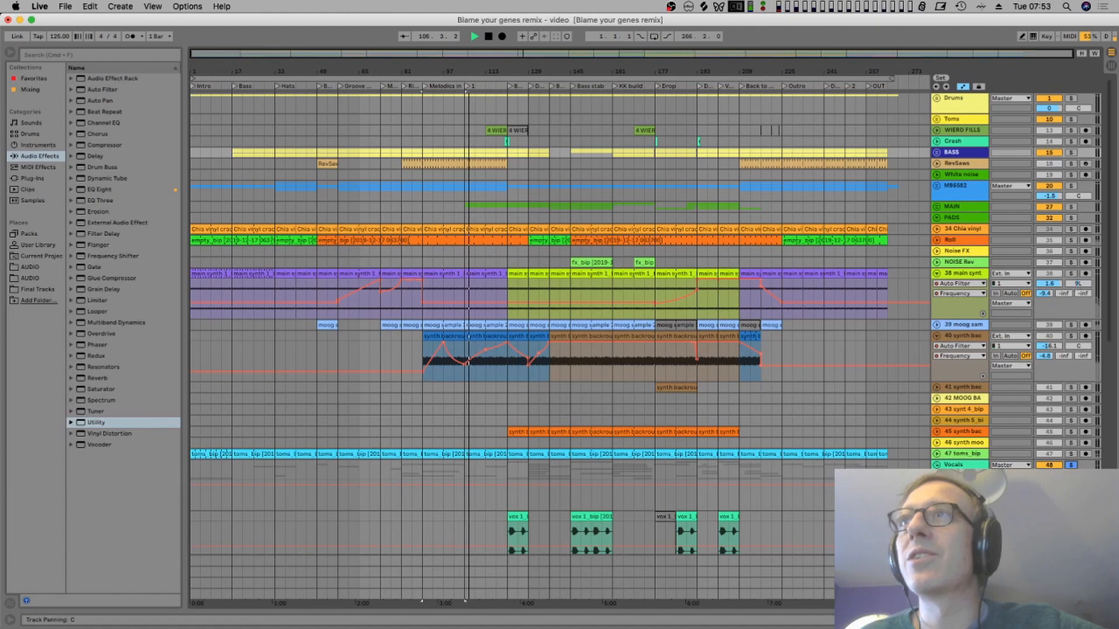
pyautogui.click(1071, 466)
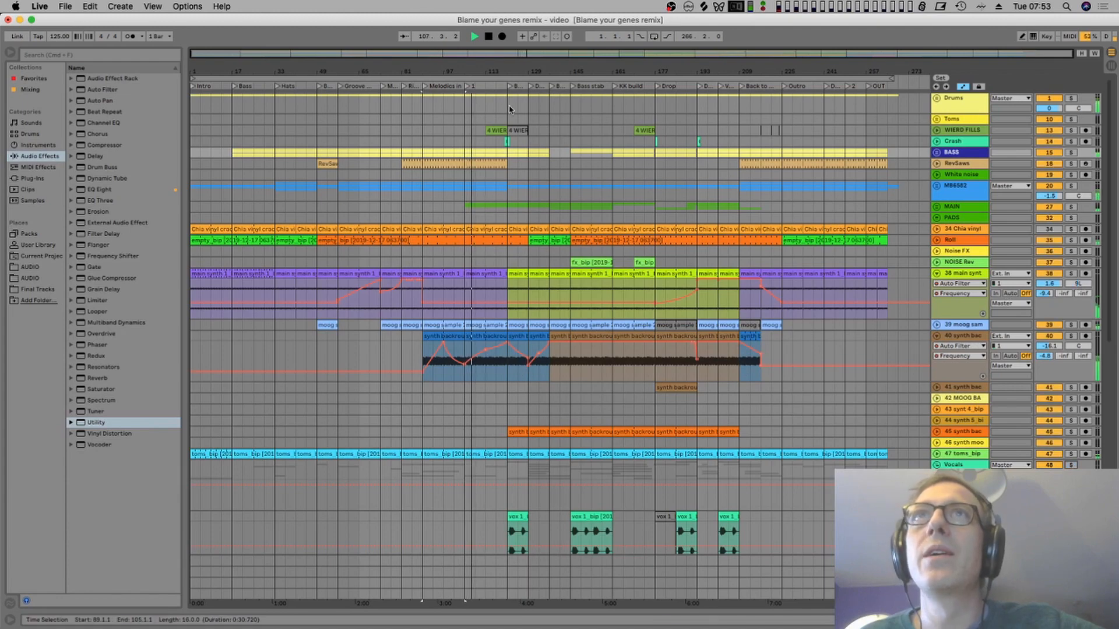
# - Play the arrangement from the Break build down locator, with the timeline zoomed in on that section
pyautogui.moveTo(518, 74); pyautogui.dragTo(394, 86)
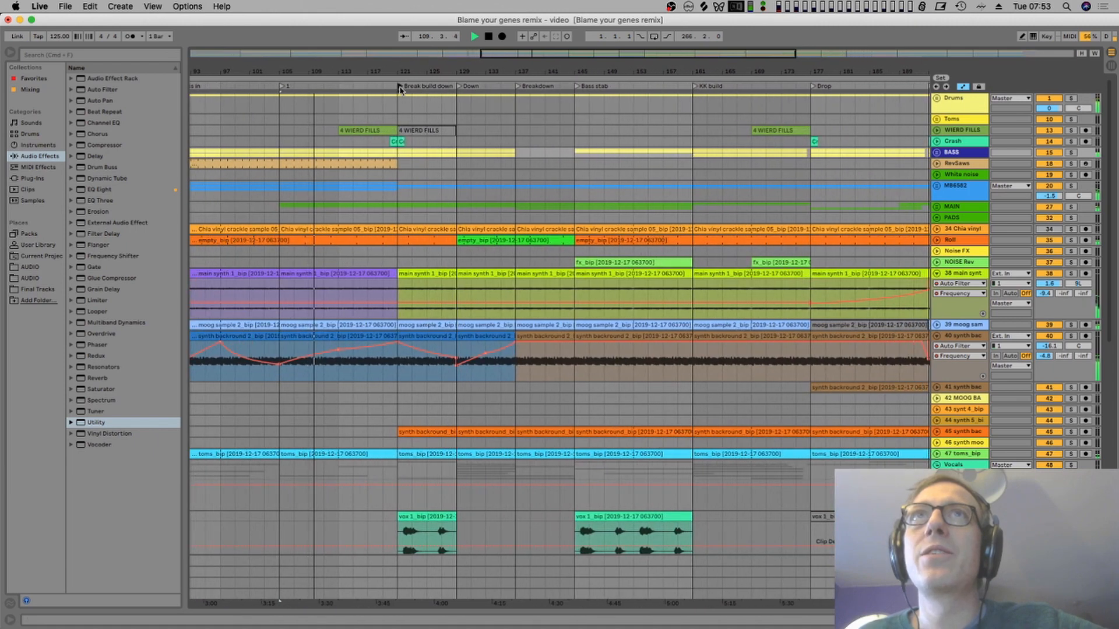
pyautogui.click(399, 86)
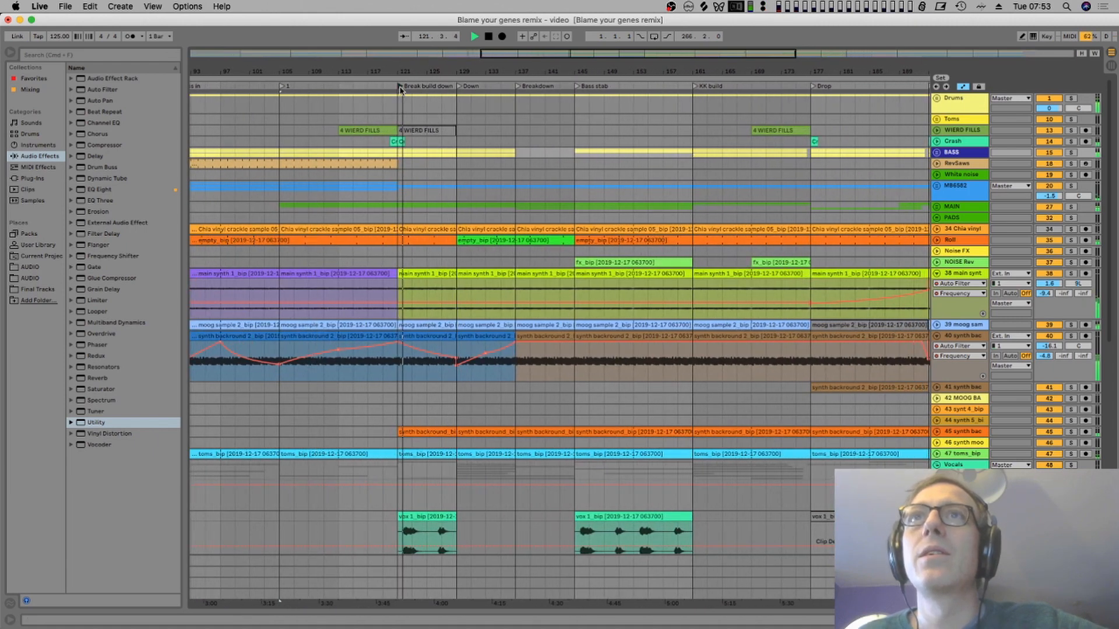
pyautogui.moveTo(418, 82); pyautogui.dragTo(290, 73)
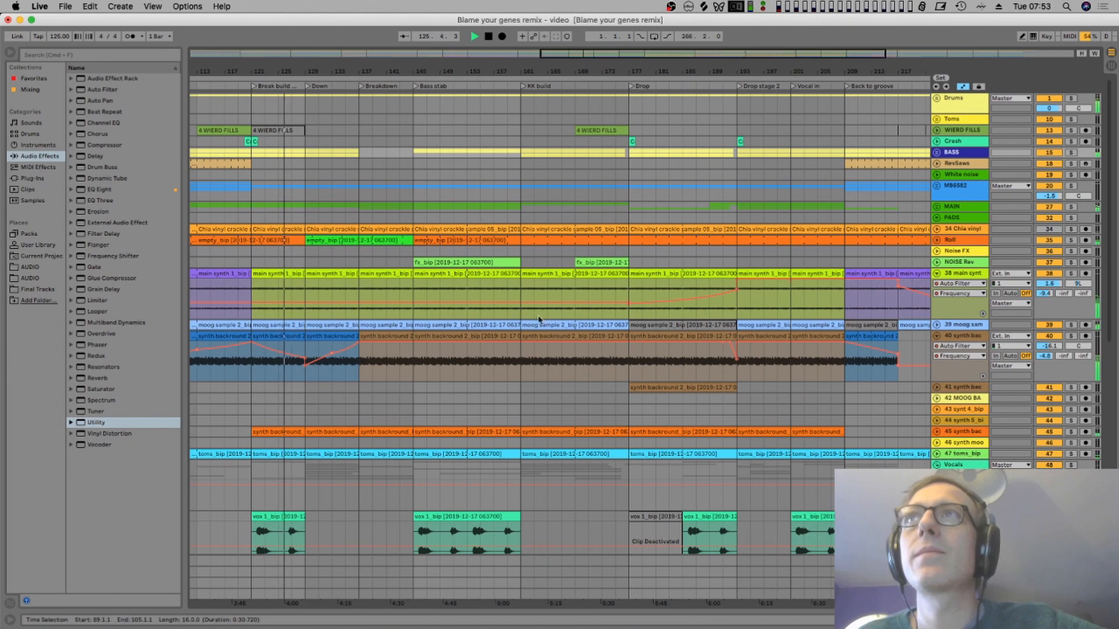
# - Unfold the MAIN group and audition it in solo while looking over the note clips of its melody tracks
pyautogui.click(936, 206)
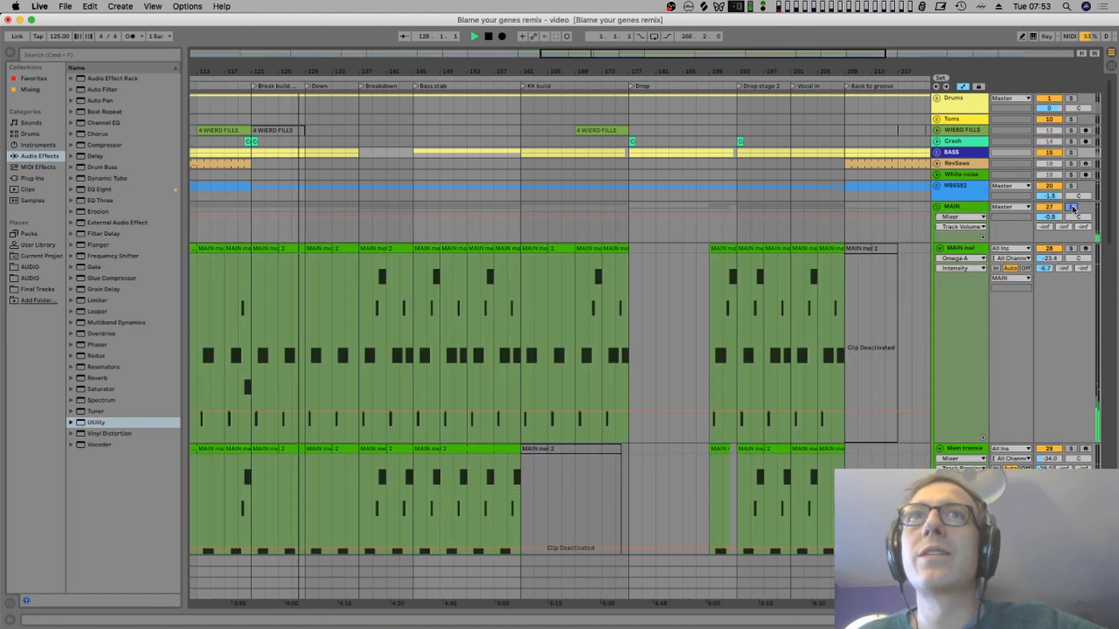
pyautogui.click(1071, 207)
pyautogui.scroll(-3, 359, 265)
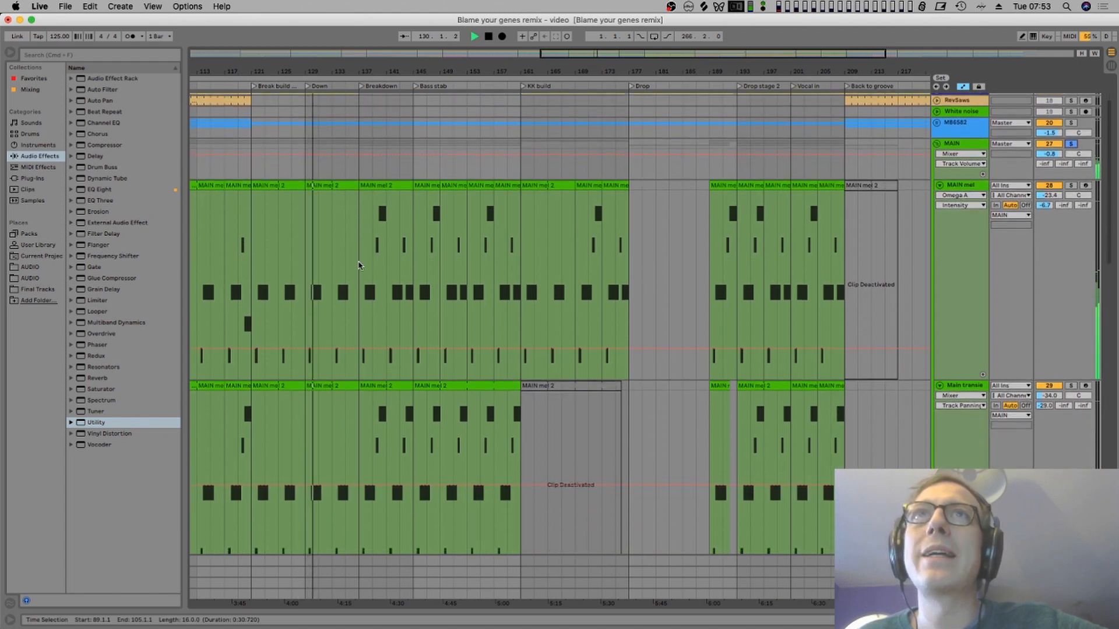
pyautogui.scroll(-1, 359, 265)
pyautogui.scroll(-2, 360, 265)
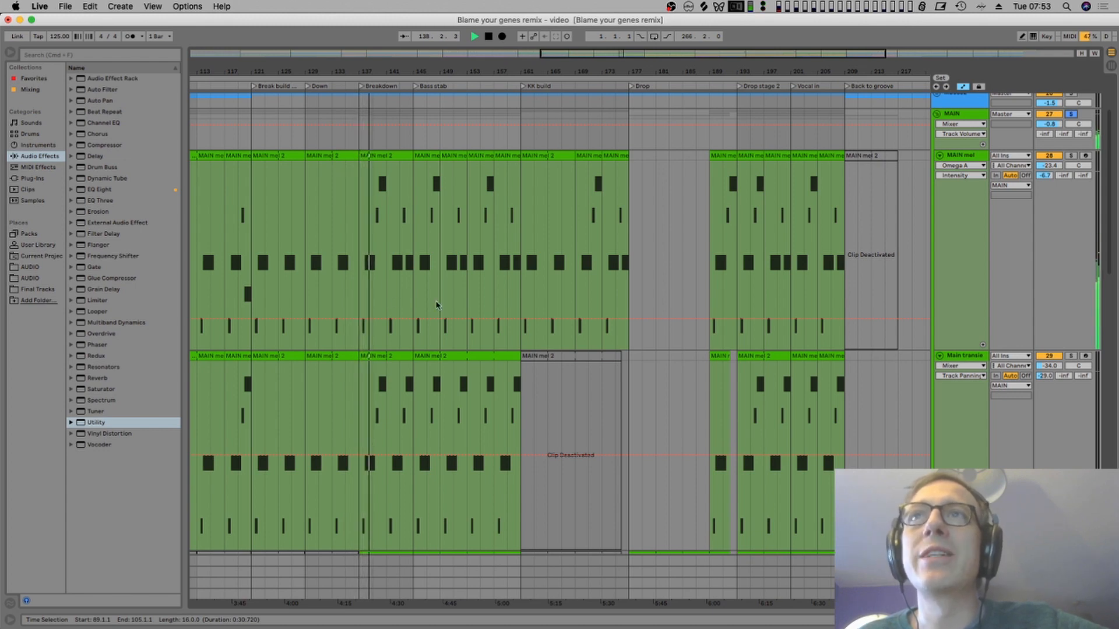
pyautogui.scroll(-1, 429, 307)
pyautogui.scroll(-1, 429, 307)
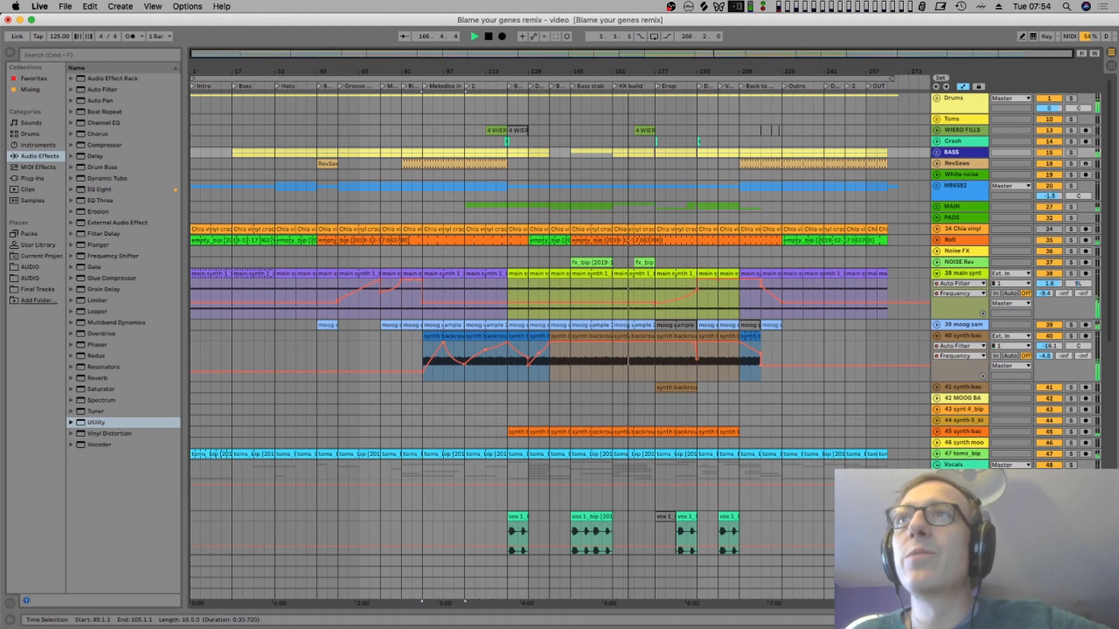
# - Fold the Vocals group
pyautogui.click(937, 466)
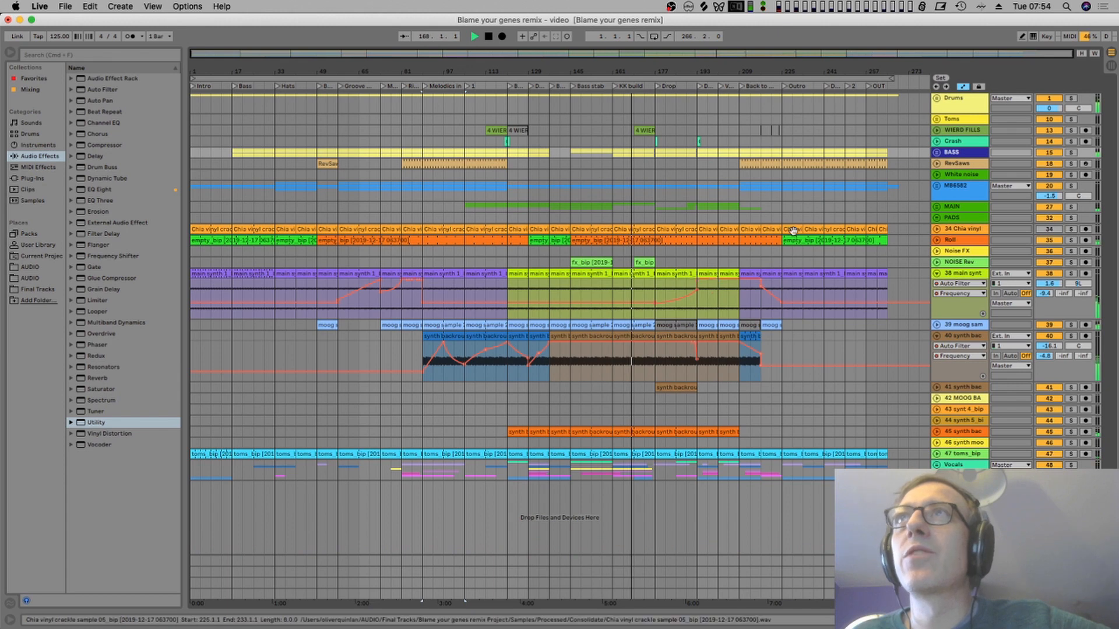